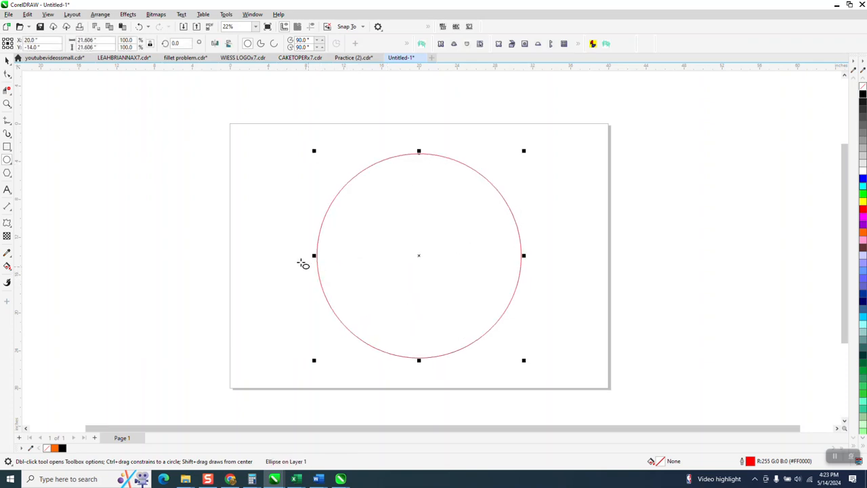
Step: Apply a zipper distortion to the red circle with amplitude 3 and frequency 2
{"action": "left_click", "coordinate": [11, 227]}
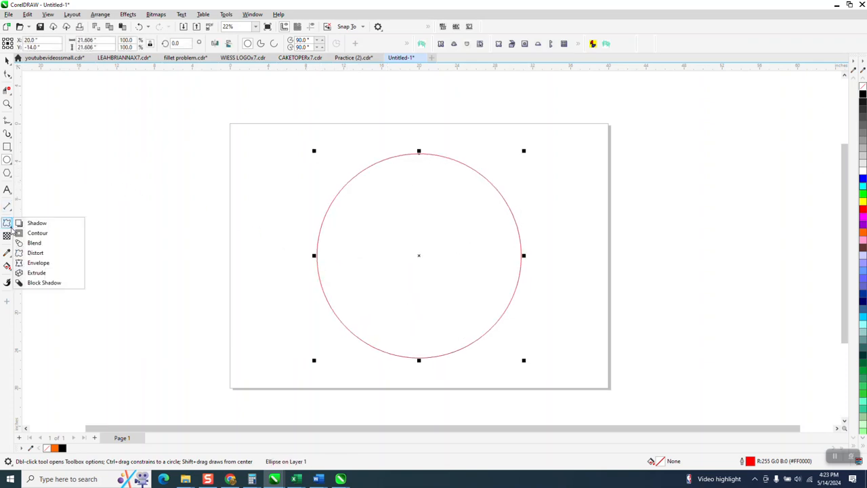
{"action": "left_click", "coordinate": [35, 253]}
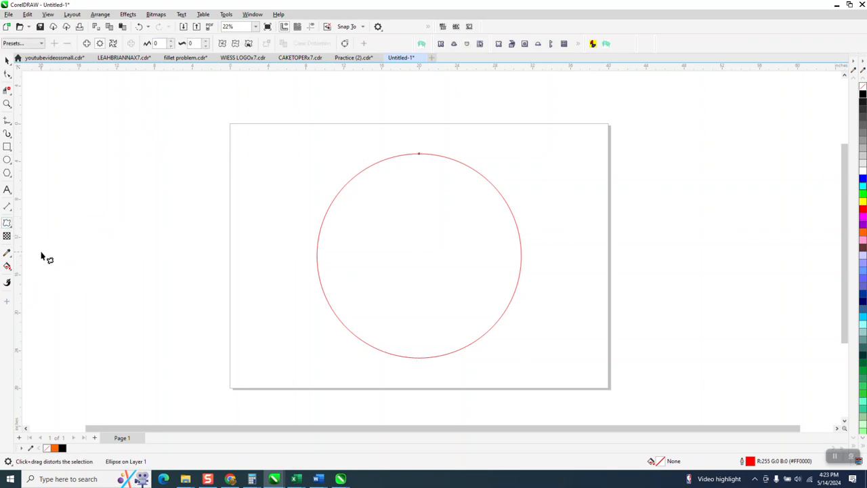
{"action": "left_click", "coordinate": [172, 42]}
{"action": "left_click", "coordinate": [172, 42]}
{"action": "left_click", "coordinate": [172, 41]}
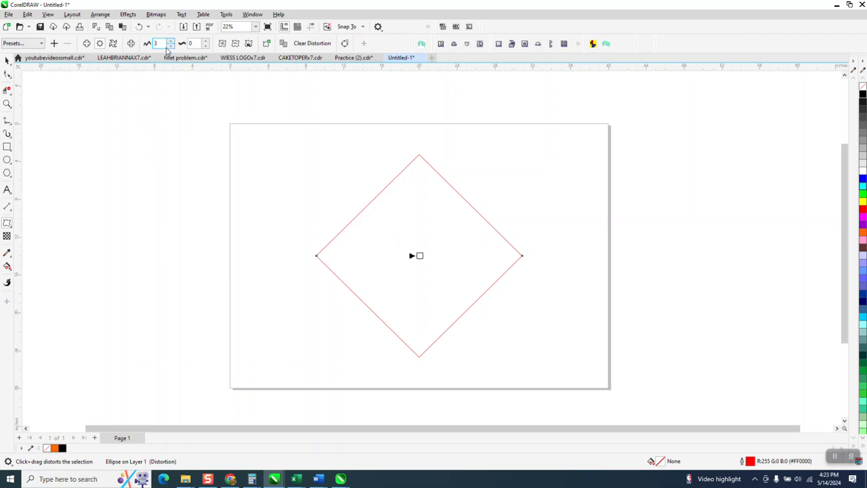
{"action": "left_click", "coordinate": [205, 41]}
{"action": "left_click", "coordinate": [206, 41]}
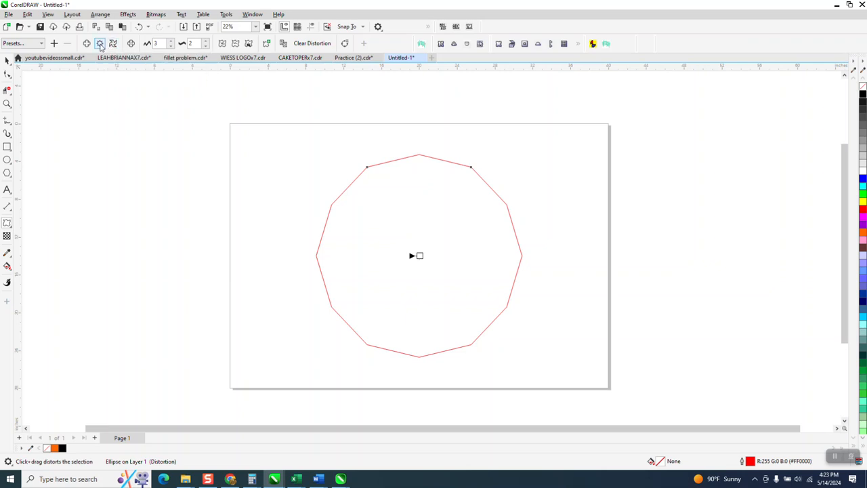
Step: Make the circle's distortion smooth and raise its amplitude to 12 and frequency to 4
{"action": "left_click", "coordinate": [235, 44]}
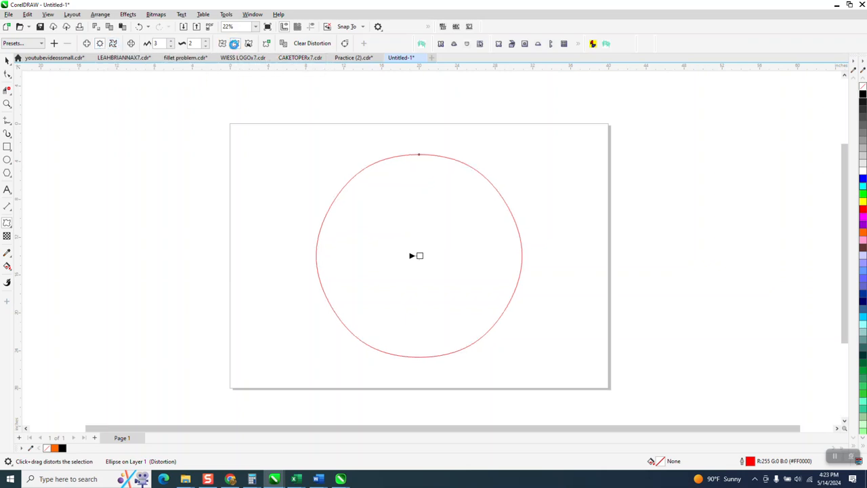
{"action": "left_click", "coordinate": [172, 43]}
{"action": "left_click", "coordinate": [171, 43]}
{"action": "left_click", "coordinate": [171, 43]}
{"action": "left_click", "coordinate": [171, 43]}
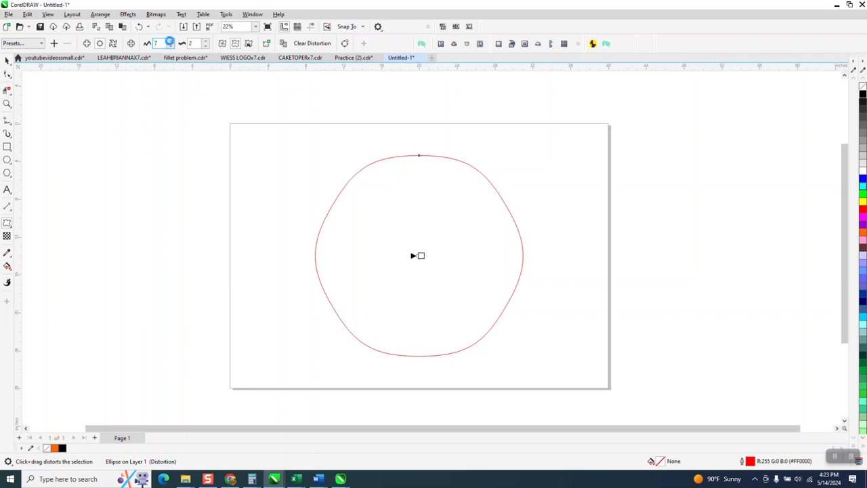
{"action": "left_click", "coordinate": [171, 42]}
{"action": "left_click", "coordinate": [171, 42]}
{"action": "left_click", "coordinate": [171, 43]}
{"action": "left_click", "coordinate": [171, 42]}
{"action": "left_click", "coordinate": [171, 43]}
{"action": "left_click", "coordinate": [205, 41]}
{"action": "left_click", "coordinate": [205, 41]}
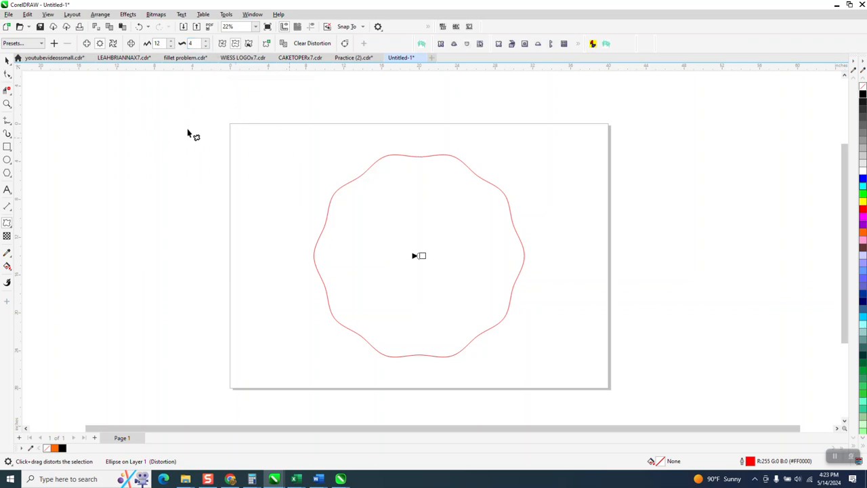
{"action": "left_click", "coordinate": [7, 61]}
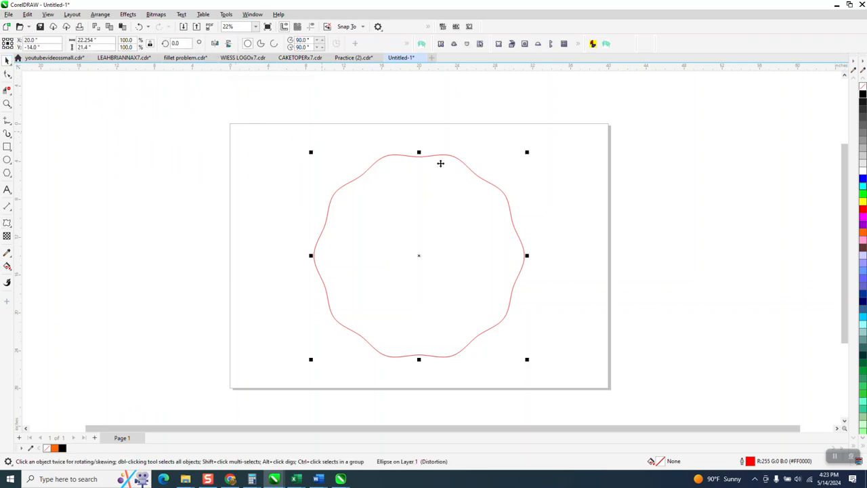
{"action": "left_click", "coordinate": [386, 121]}
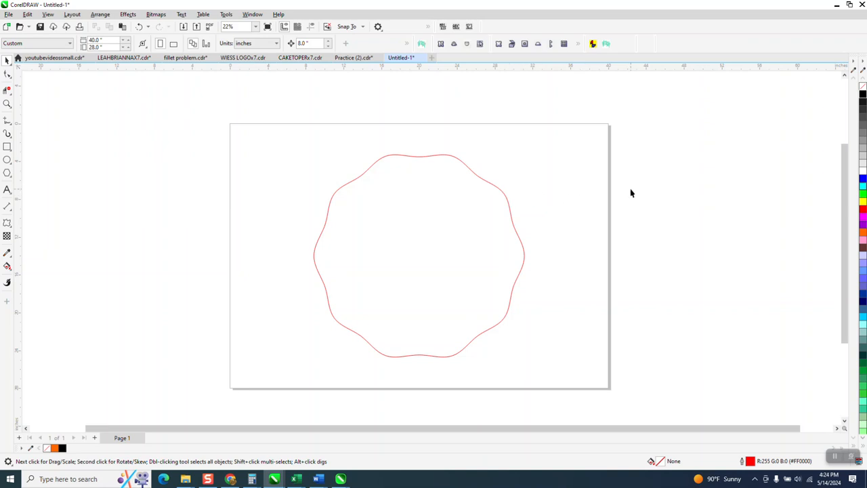
Step: Switch to Calculator, divide 360 by 10 and close it
{"action": "key", "text": "alt+Tab"}
{"action": "key", "text": "Escape"}
{"action": "type", "text": "360/10"}
{"action": "key", "text": "Return"}
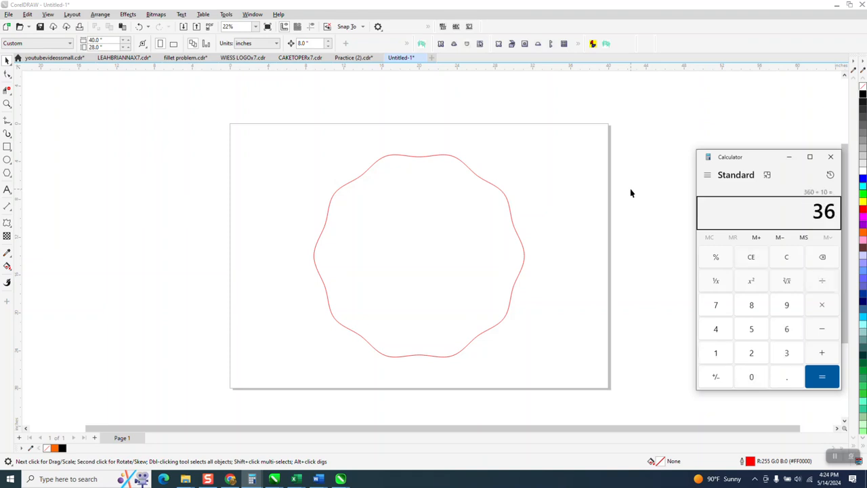
{"action": "left_click", "coordinate": [831, 157]}
Step: Create a copy of the wavy circle rotated 18 degrees about the same centre
{"action": "left_click", "coordinate": [451, 159]}
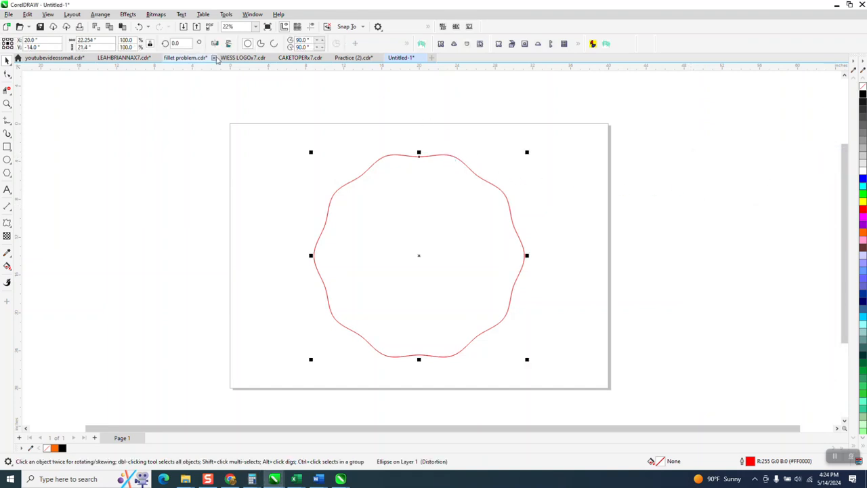
{"action": "double_click", "coordinate": [176, 42]}
{"action": "type", "text": "18"}
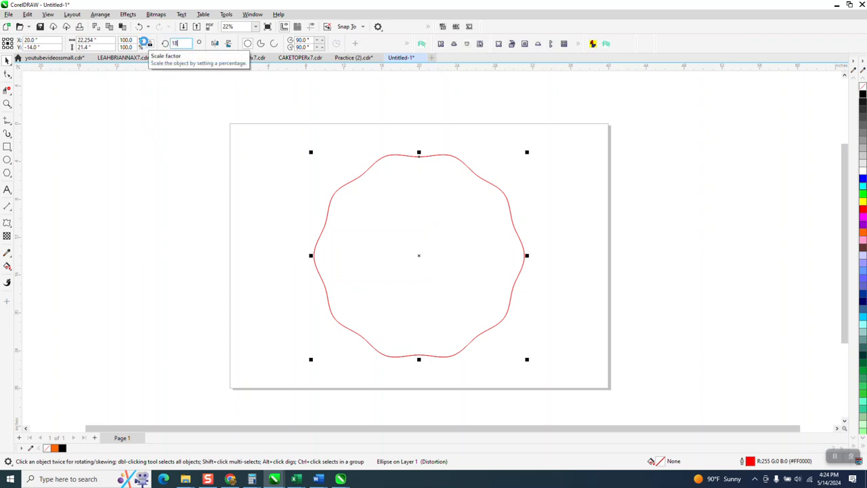
{"action": "key", "text": "Return"}
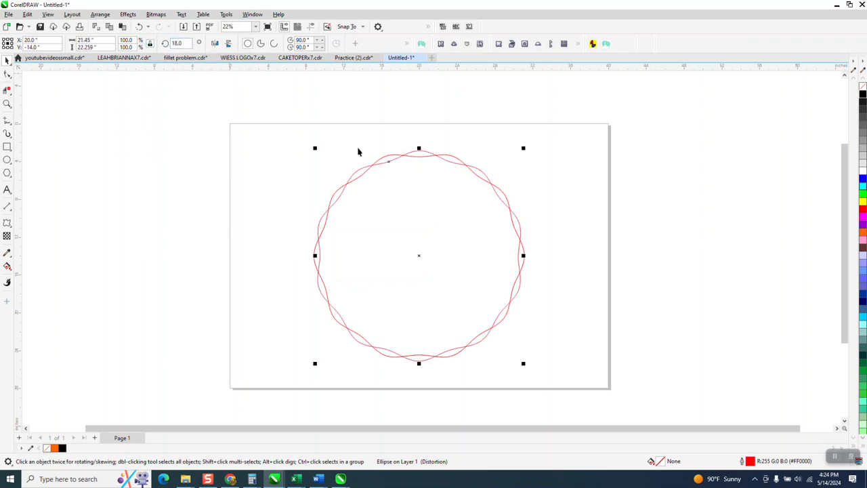
Step: Set the outlines of both wavy circles to 0.25 in wide and black
{"action": "mouse_move", "coordinate": [288, 116]}
{"action": "left_mouse_down"}
{"action": "mouse_move", "coordinate": [302, 224]}
{"action": "mouse_move", "coordinate": [569, 378]}
{"action": "left_mouse_up"}
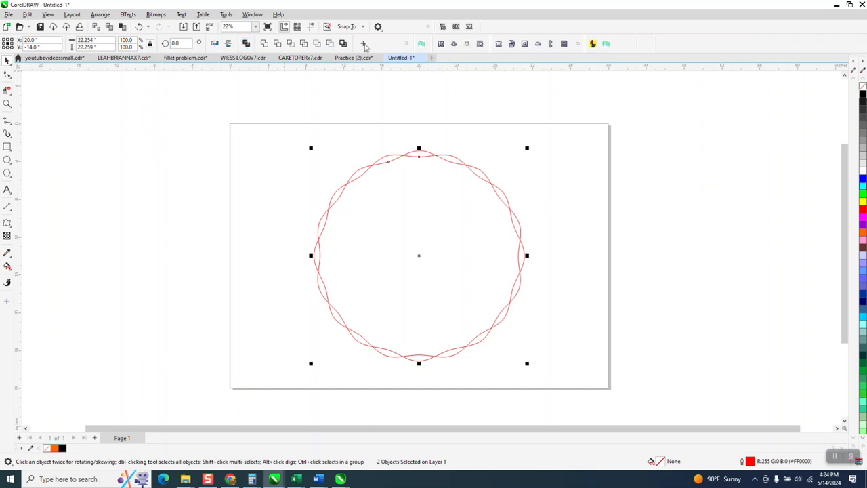
{"action": "left_click", "coordinate": [408, 44]}
{"action": "left_click", "coordinate": [293, 61]}
{"action": "left_click", "coordinate": [282, 133]}
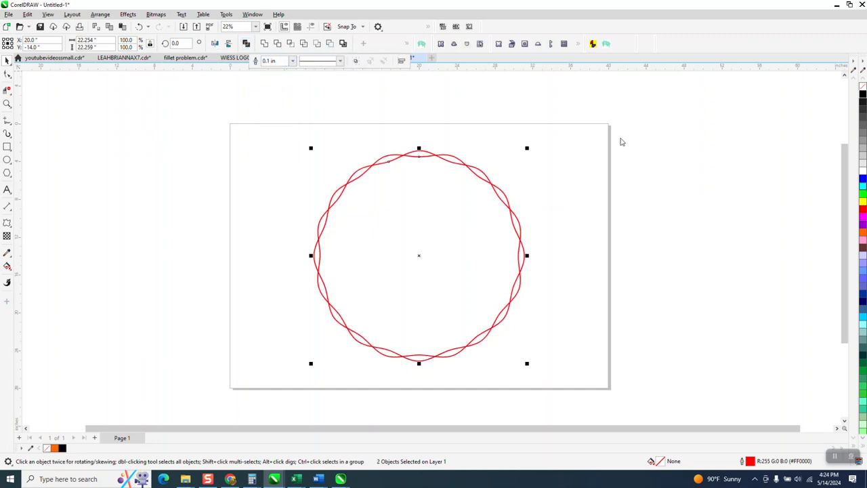
{"action": "left_click", "coordinate": [294, 61]}
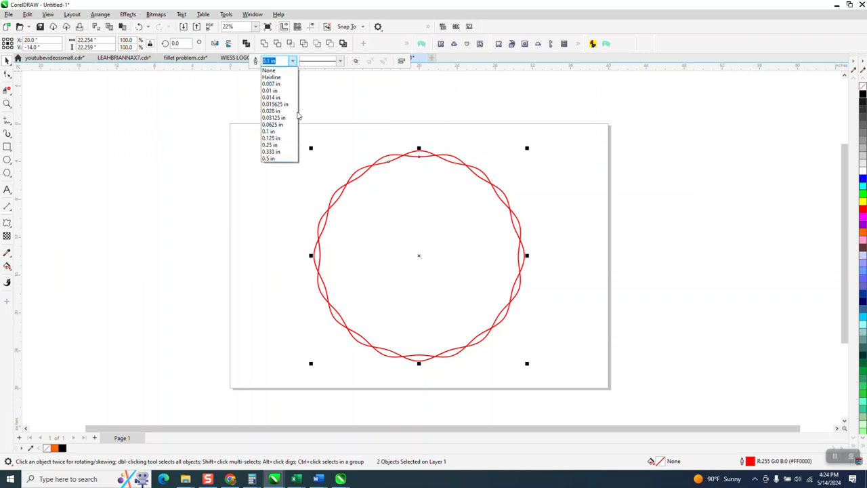
{"action": "left_click", "coordinate": [280, 145]}
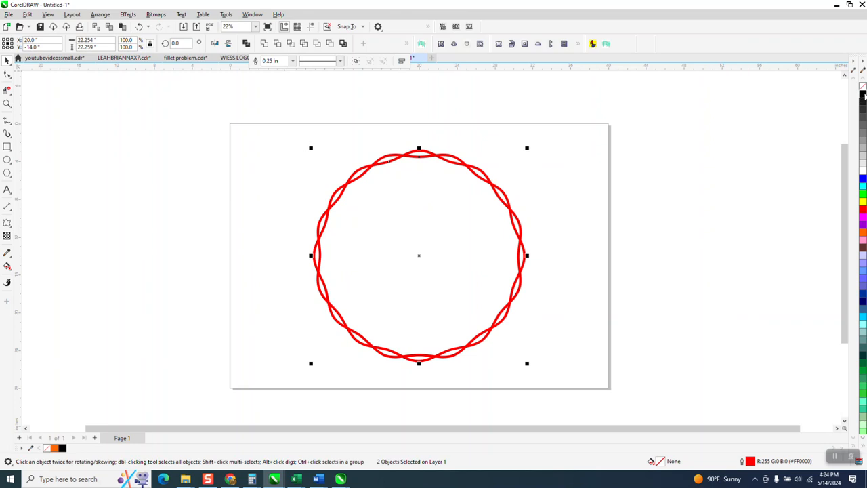
{"action": "right_click", "coordinate": [863, 95]}
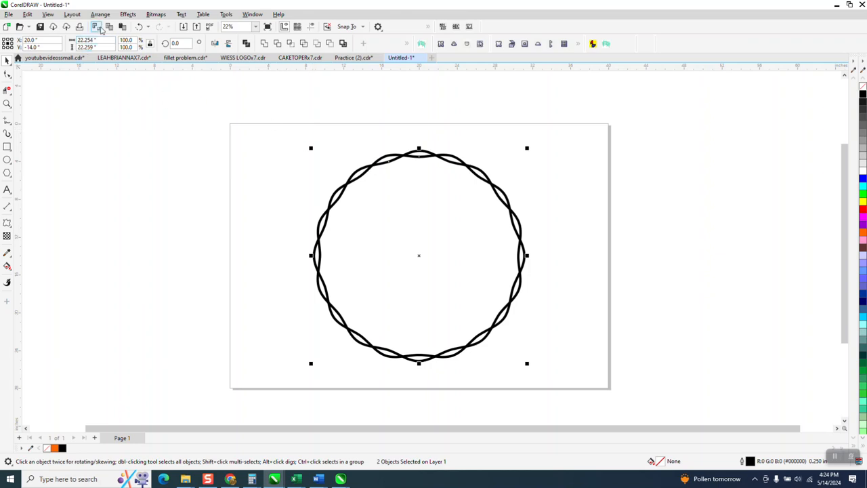
{"action": "left_click", "coordinate": [238, 120]}
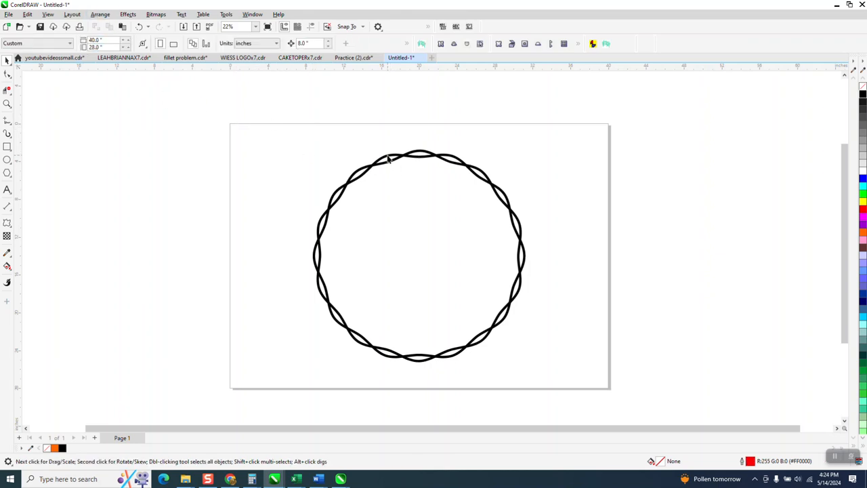
Step: Try moving the unrotated wavy circle 8 inches to the right and undo the move
{"action": "left_click", "coordinate": [389, 159]}
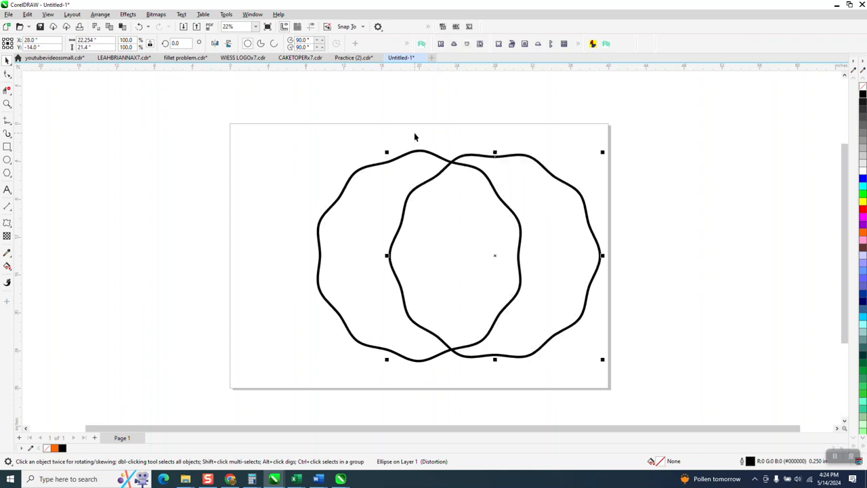
{"action": "key", "text": "ctrl+z"}
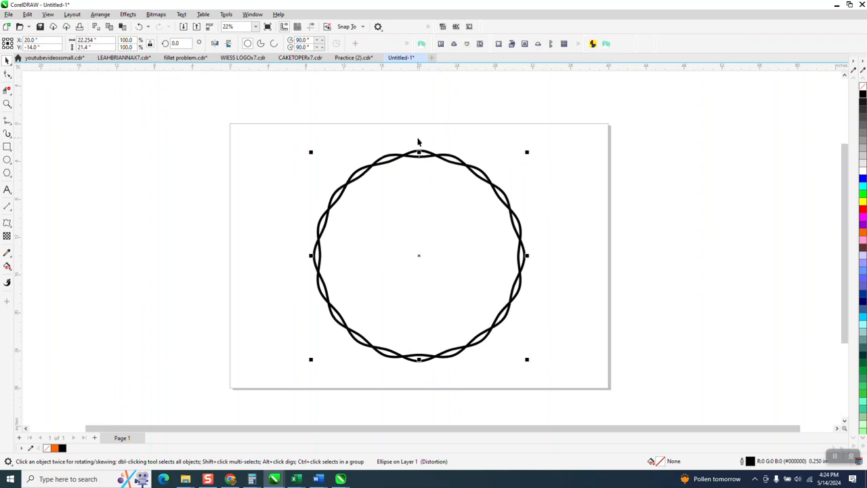
{"action": "left_click", "coordinate": [418, 142]}
Step: Colour the rotated wavy circle's outline blue and the unrotated one's outline red, leaving both without fill
{"action": "left_click", "coordinate": [423, 156]}
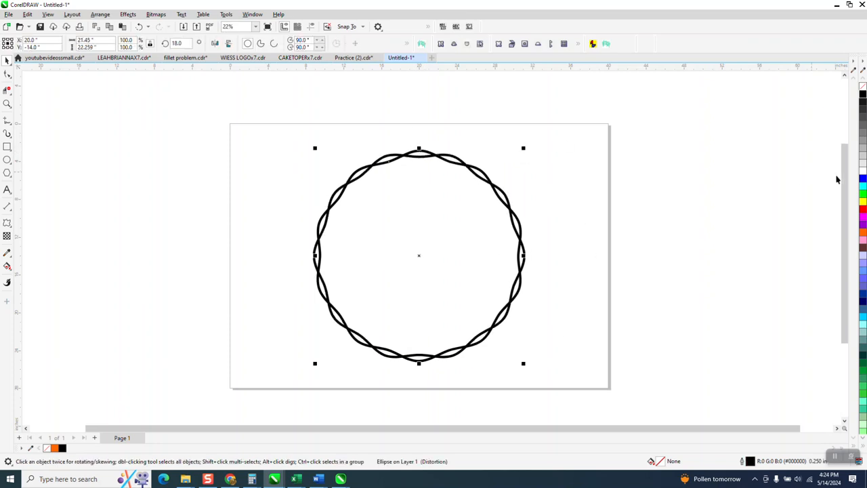
{"action": "left_click", "coordinate": [862, 178]}
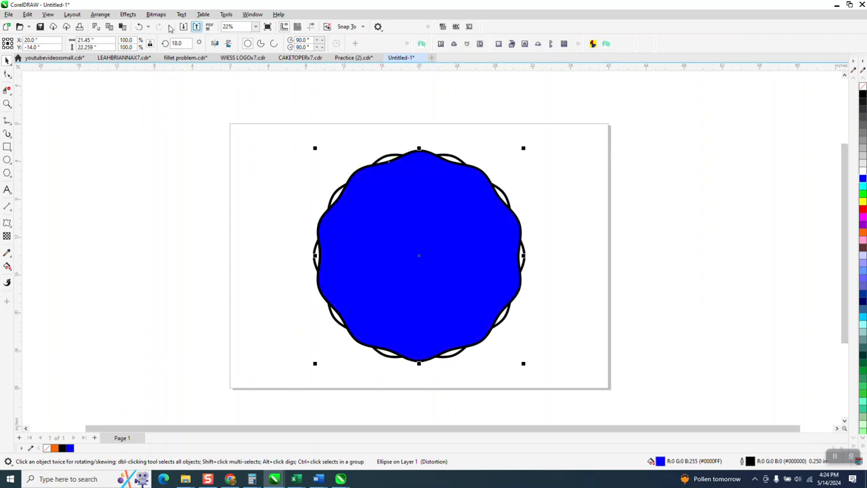
{"action": "left_click", "coordinate": [139, 26]}
{"action": "right_click", "coordinate": [863, 179]}
{"action": "left_click", "coordinate": [456, 160]}
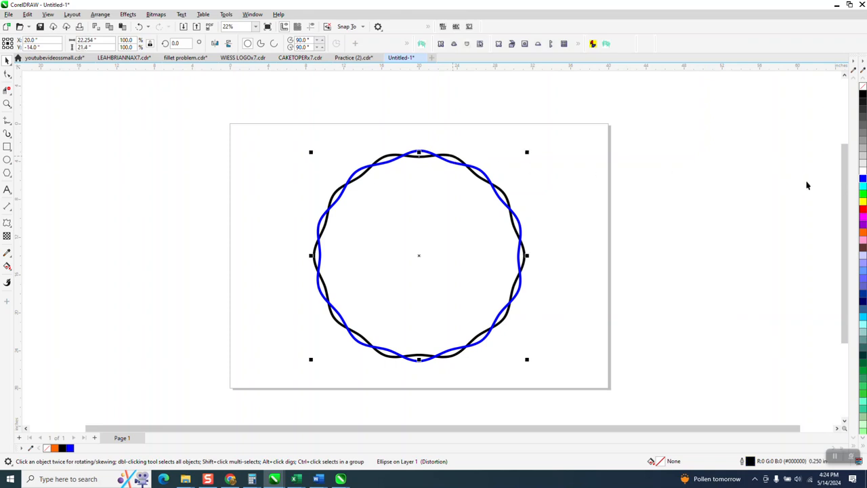
{"action": "right_click", "coordinate": [862, 209]}
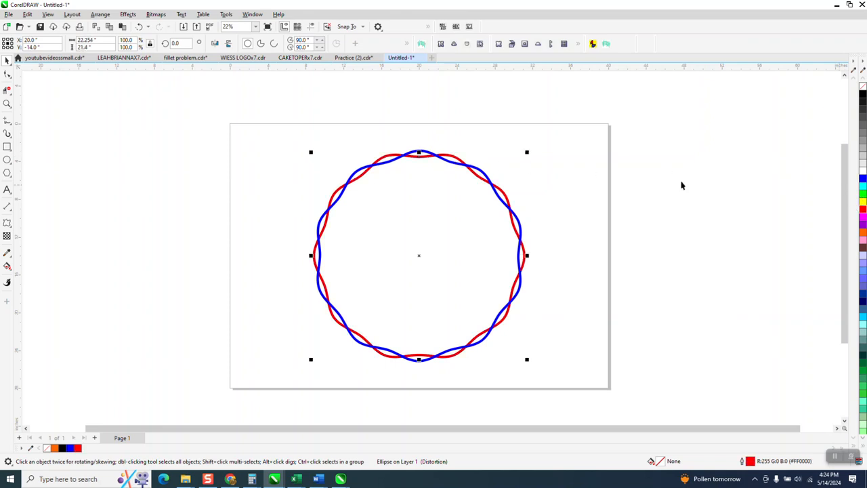
{"action": "left_click", "coordinate": [376, 107]}
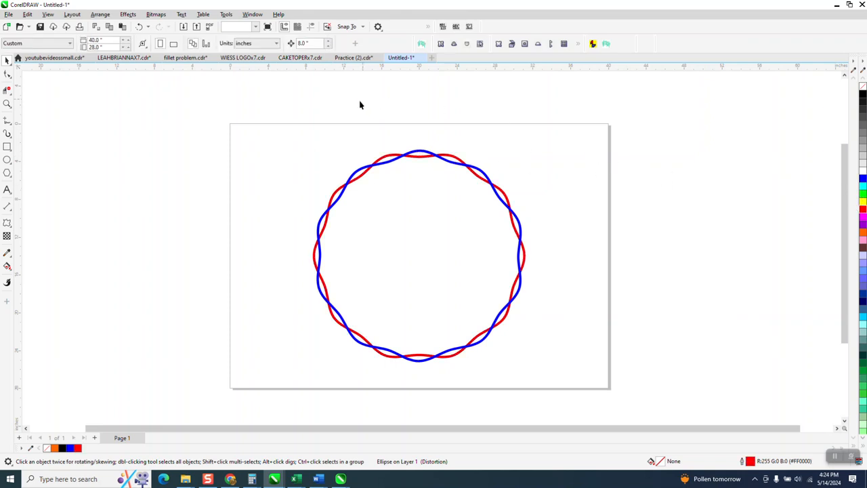
Step: Examine the crossings of the blue and red outlines along the upper part of the ring
{"action": "left_click", "coordinate": [7, 104]}
{"action": "left_click_drag", "start_coordinate": [353, 130], "coordinate": [479, 201]}
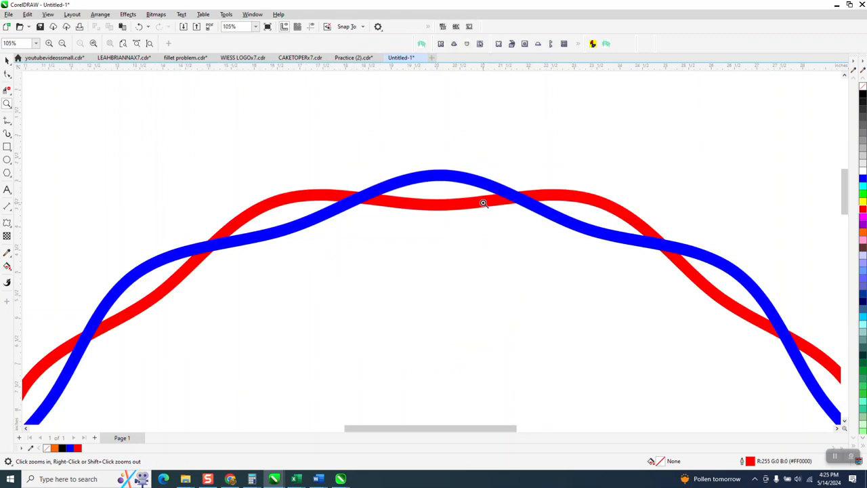
{"action": "scroll", "coordinate": [412, 178], "scroll_direction": "down", "scroll_amount": 1}
{"action": "scroll", "coordinate": [346, 149], "scroll_direction": "down", "scroll_amount": 1}
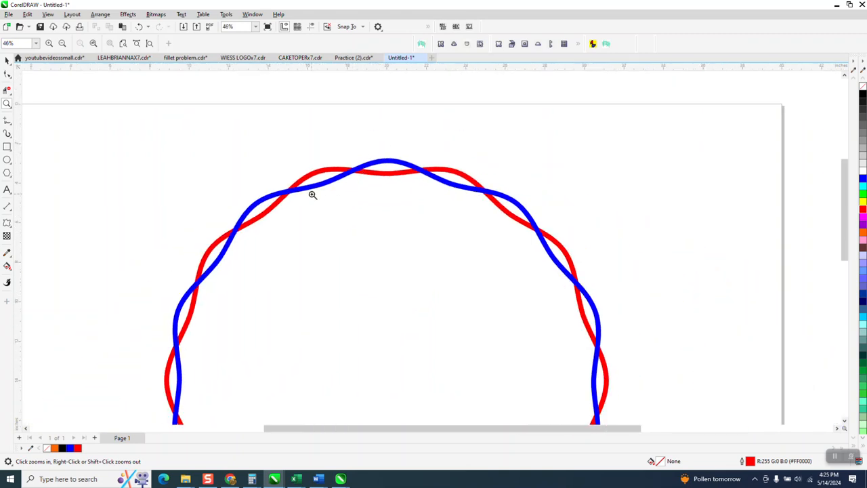
{"action": "scroll", "coordinate": [298, 177], "scroll_direction": "down", "scroll_amount": 1}
{"action": "scroll", "coordinate": [295, 172], "scroll_direction": "down", "scroll_amount": 1}
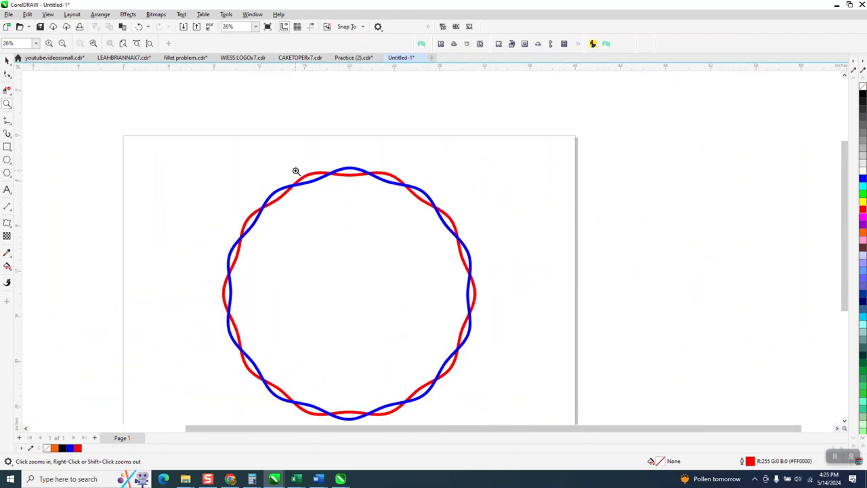
{"action": "left_click", "coordinate": [7, 59]}
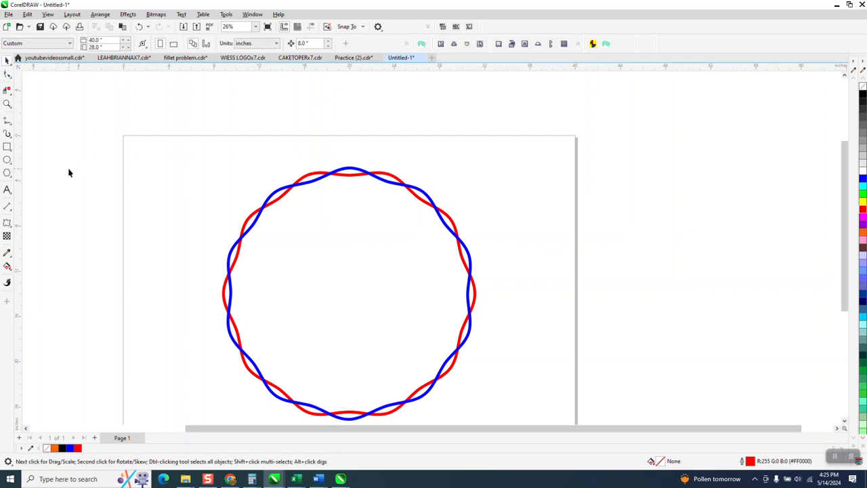
Step: Show the guidelines and enlarge the view of the outline crossings beside the vertical guideline at the ring's top
{"action": "left_click", "coordinate": [310, 26]}
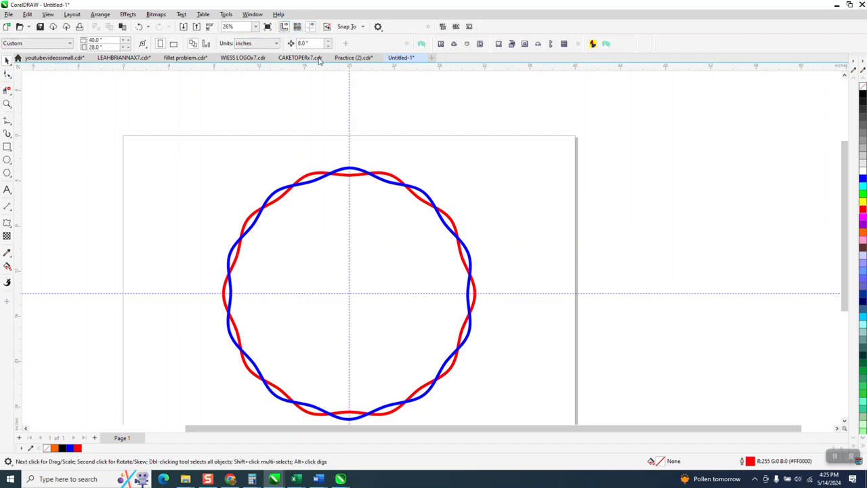
{"action": "left_click", "coordinate": [7, 147]}
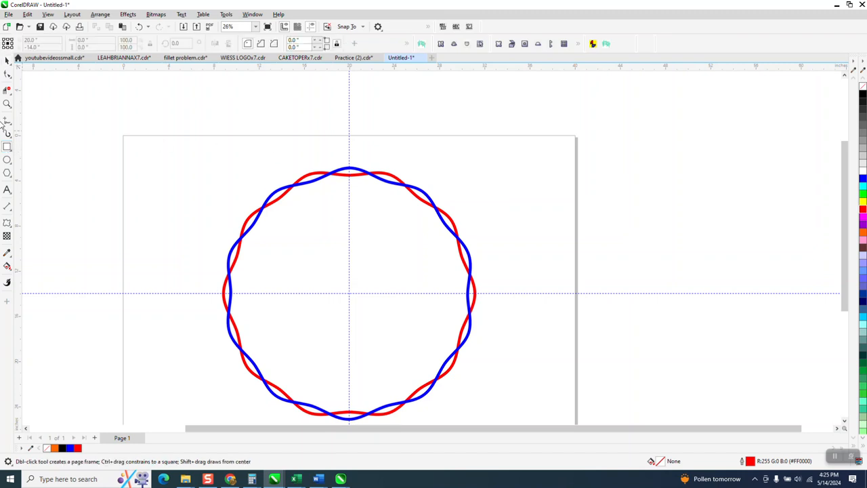
{"action": "left_click", "coordinate": [7, 104]}
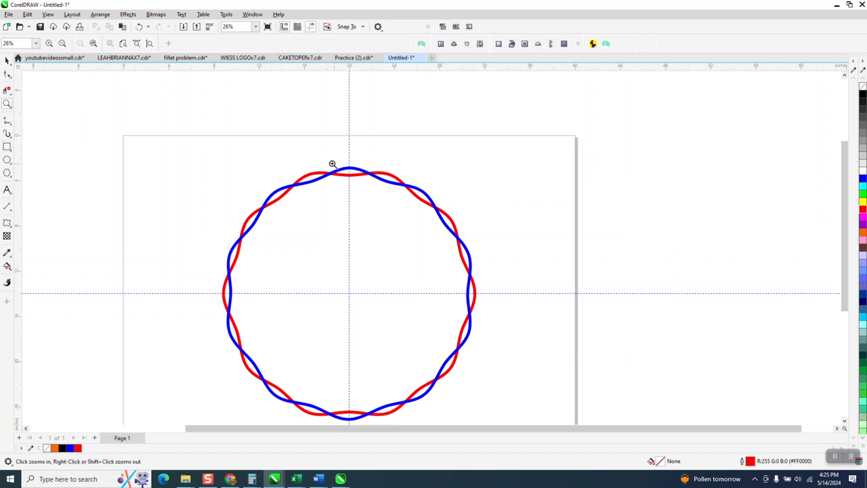
{"action": "scroll", "coordinate": [350, 187], "scroll_direction": "down", "scroll_amount": 5}
{"action": "scroll", "coordinate": [349, 184], "scroll_direction": "up", "scroll_amount": 1}
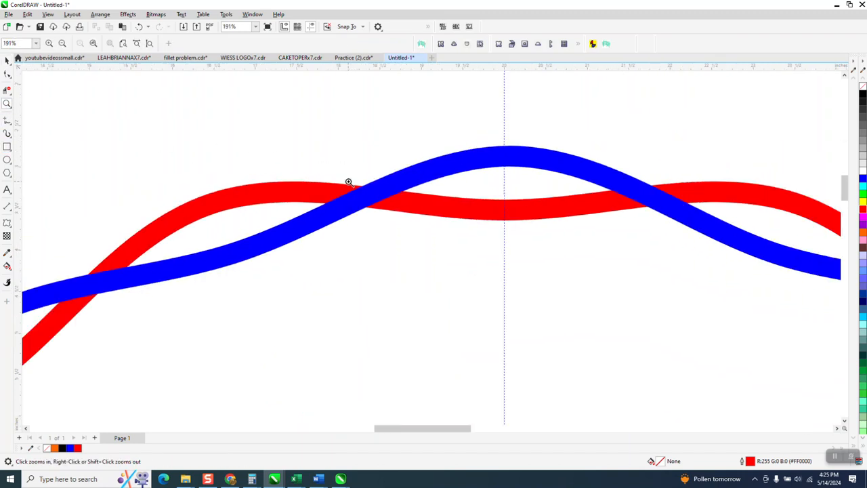
{"action": "left_click", "coordinate": [7, 60]}
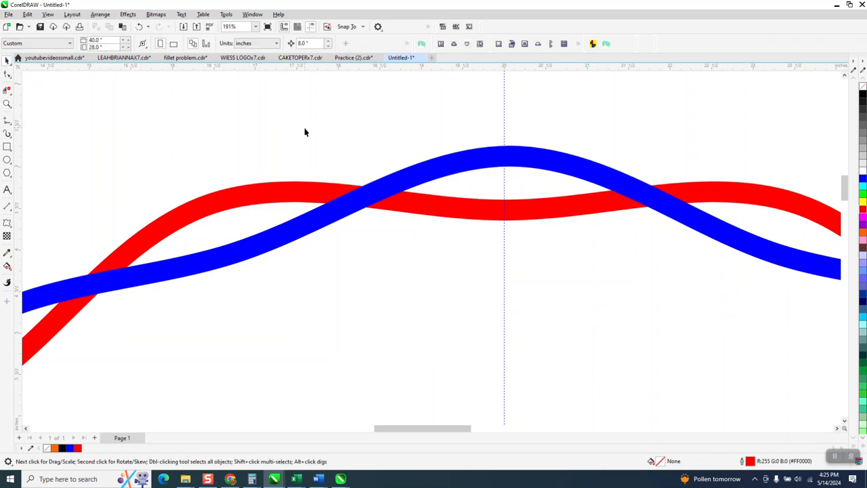
Step: Draw a rectangle about 2.39 by 1.58 inches around the blue and red crossing just left of the vertical guideline
{"action": "left_click", "coordinate": [7, 146]}
{"action": "left_click_drag", "start_coordinate": [259, 135], "coordinate": [462, 270]}
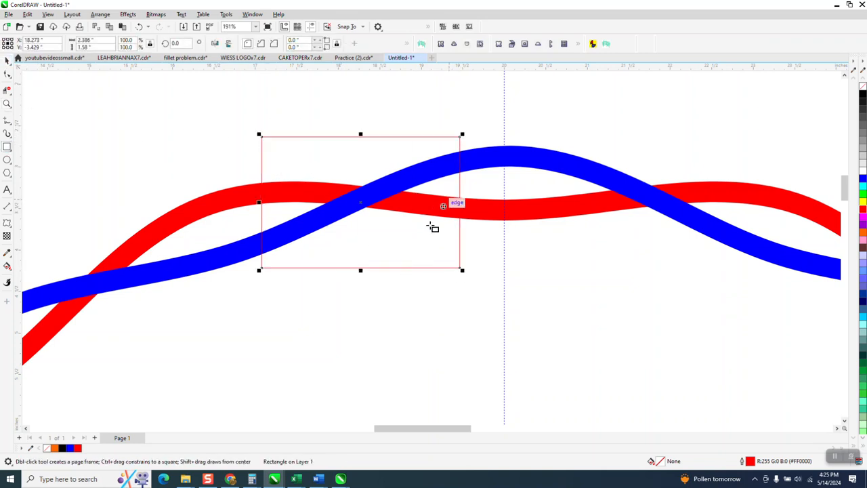
{"action": "left_click", "coordinate": [8, 61]}
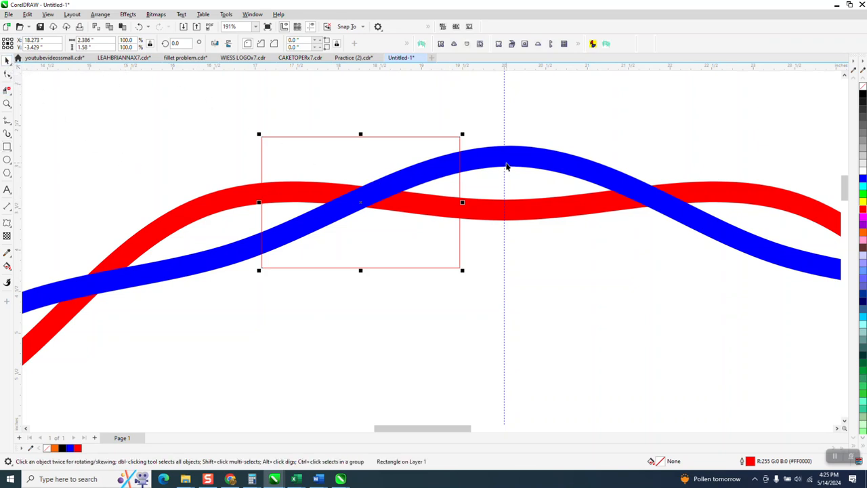
Step: Try to intersect the rectangle with the blue wavy circle and undo the intersection
{"action": "left_click", "coordinate": [507, 166], "text": "shift"}
{"action": "left_click", "coordinate": [290, 43]}
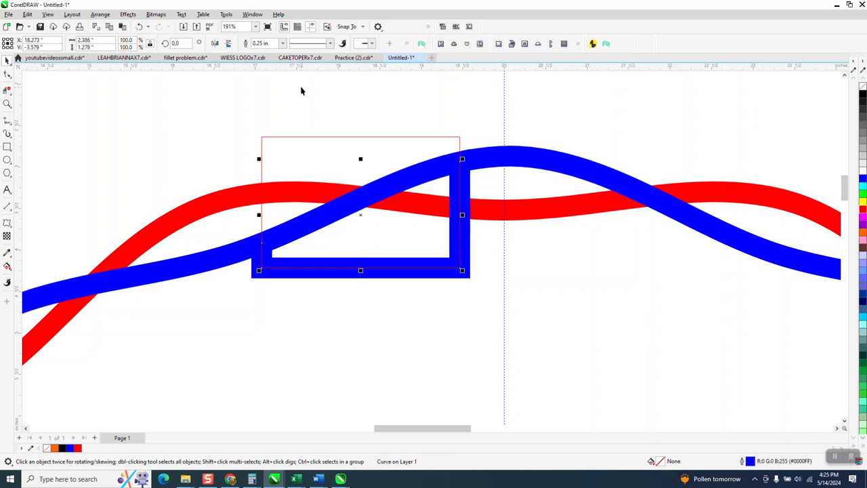
{"action": "left_click", "coordinate": [138, 27]}
Step: Convert the blue wavy circle's outline to an object
{"action": "scroll", "coordinate": [263, 128], "scroll_direction": "down", "scroll_amount": 2}
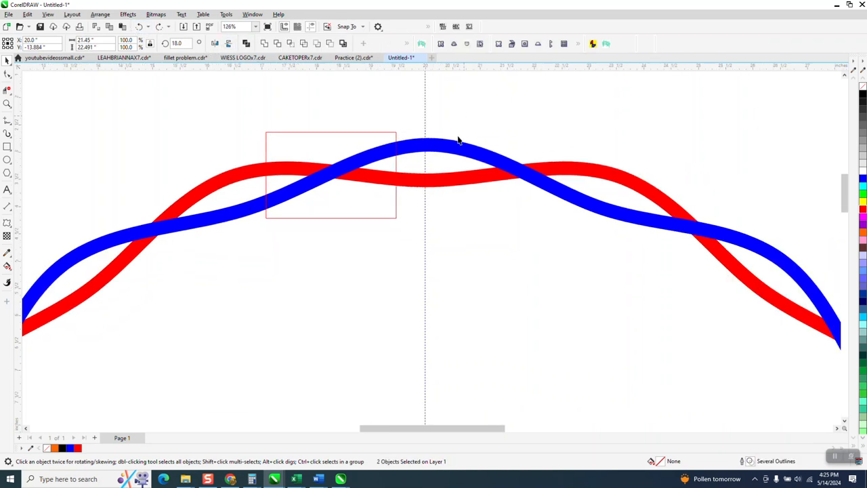
{"action": "left_click", "coordinate": [451, 152]}
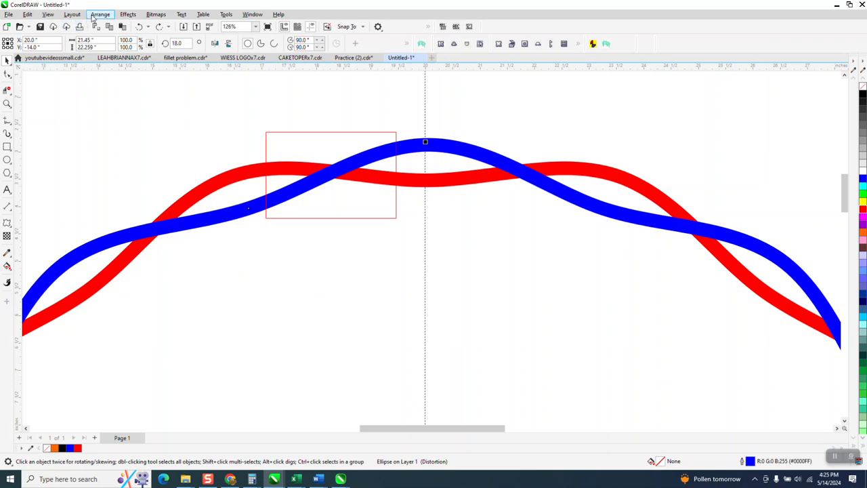
{"action": "left_click", "coordinate": [100, 14]}
{"action": "left_click", "coordinate": [122, 265]}
Step: Intersect the rectangle with the converted blue ring to create a short blue piece over the crossing
{"action": "left_click", "coordinate": [333, 139]}
{"action": "left_click", "coordinate": [336, 132]}
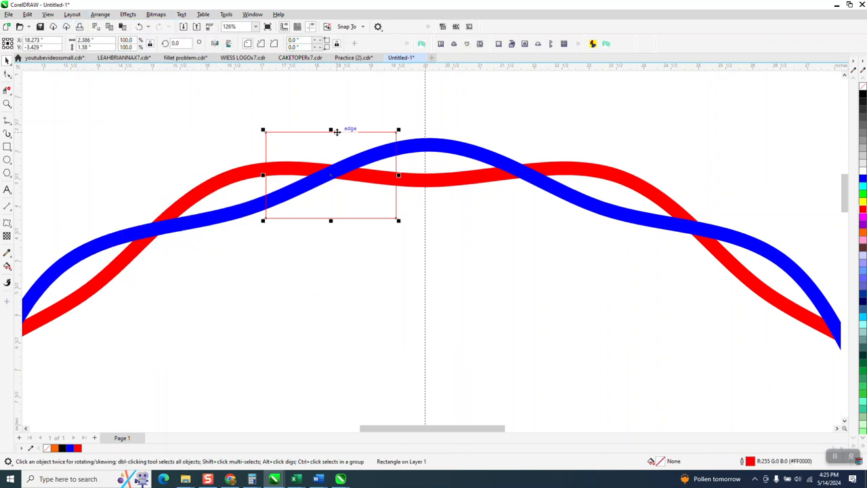
{"action": "left_click", "coordinate": [440, 150], "text": "shift"}
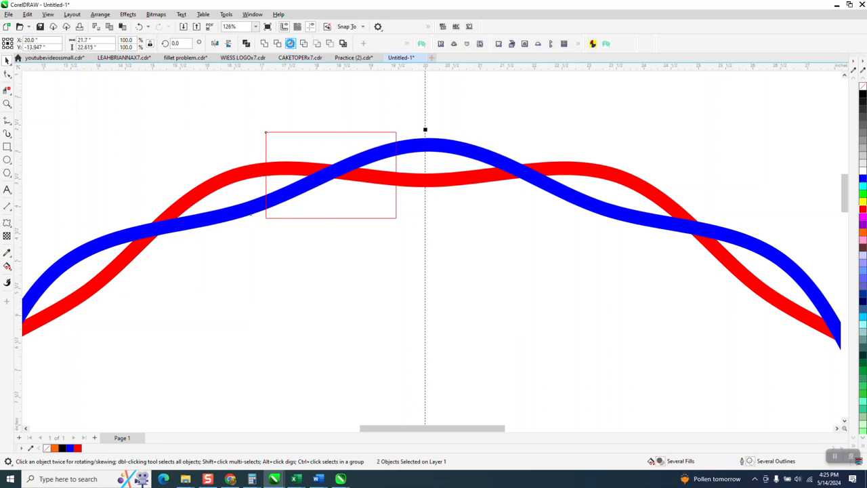
{"action": "left_click", "coordinate": [290, 44]}
Step: Move the short blue piece 8 inches down and delete the rectangle around the crossing
{"action": "scroll", "coordinate": [315, 115], "scroll_direction": "down", "scroll_amount": 1}
{"action": "key", "text": "Down"}
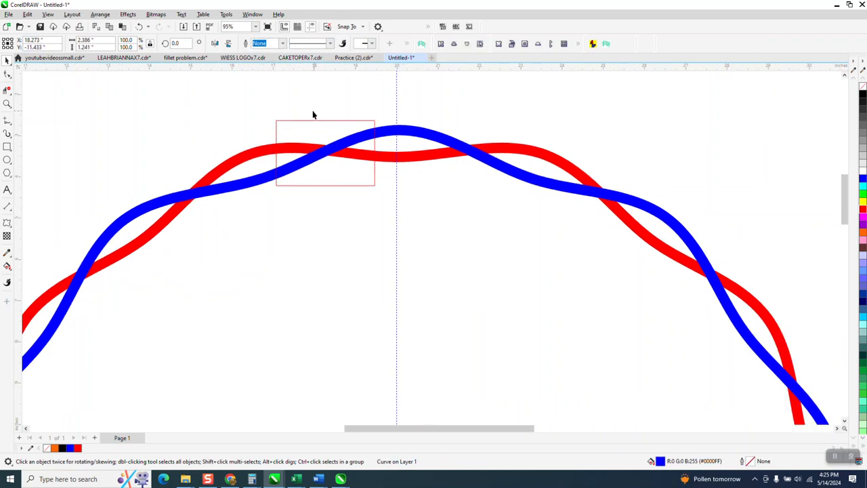
{"action": "scroll", "coordinate": [314, 115], "scroll_direction": "down", "scroll_amount": 1}
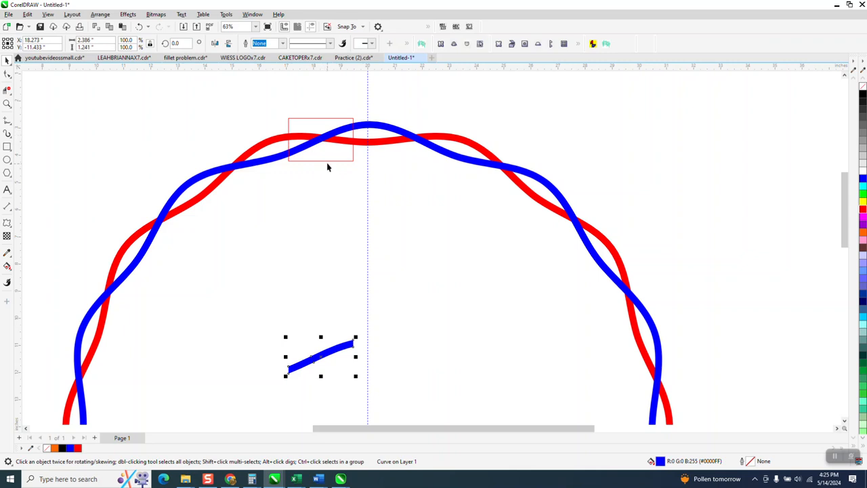
{"action": "left_click", "coordinate": [328, 160]}
{"action": "key", "text": "Delete"}
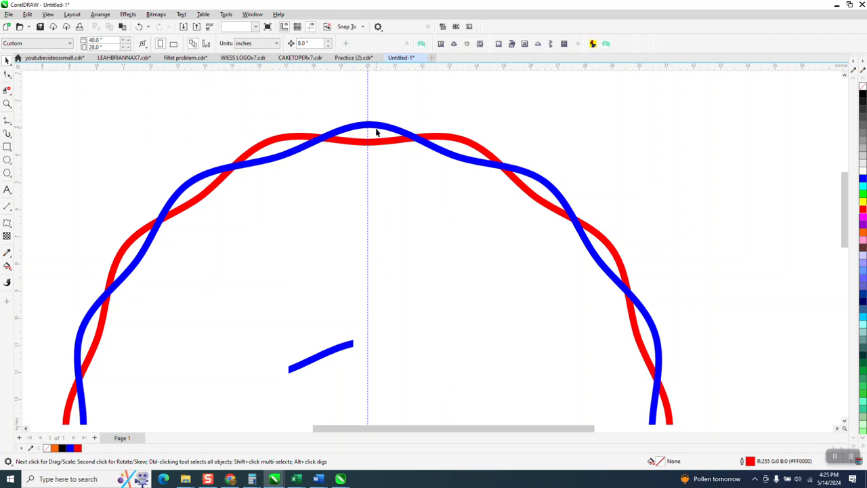
Step: Send the blue ring behind the red one and move the short blue piece 8 inches up onto its crossing
{"action": "left_click", "coordinate": [368, 127]}
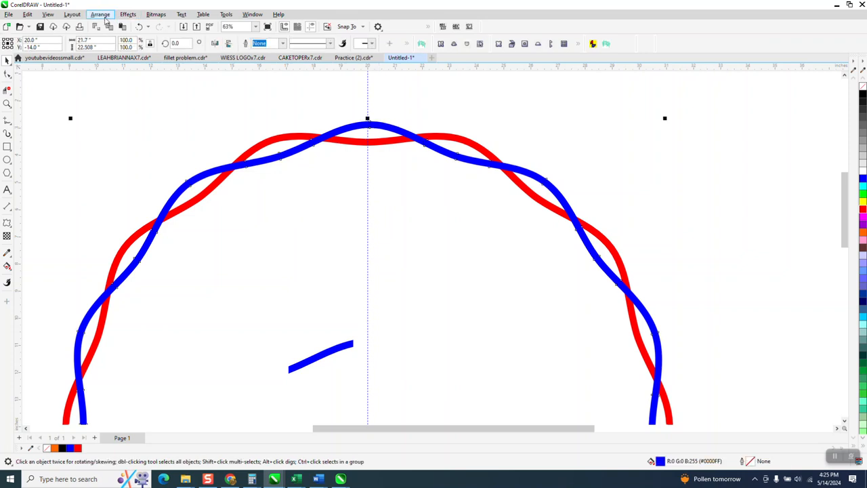
{"action": "left_click", "coordinate": [105, 15]}
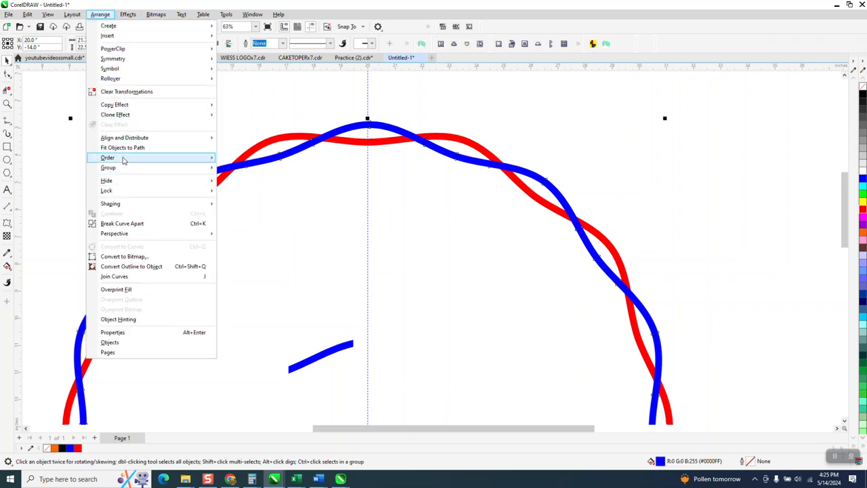
{"action": "mouse_move", "coordinate": [125, 160]}
{"action": "left_click", "coordinate": [249, 169]}
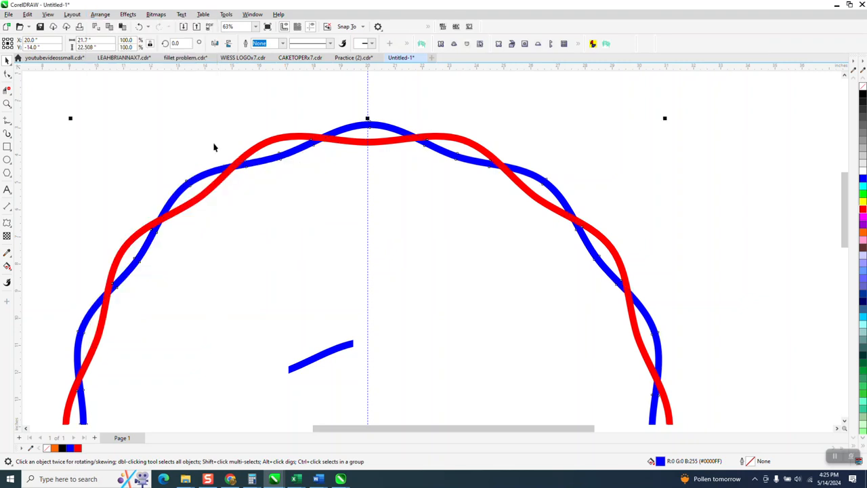
{"action": "left_click", "coordinate": [331, 351]}
{"action": "key", "text": "ctrl+z"}
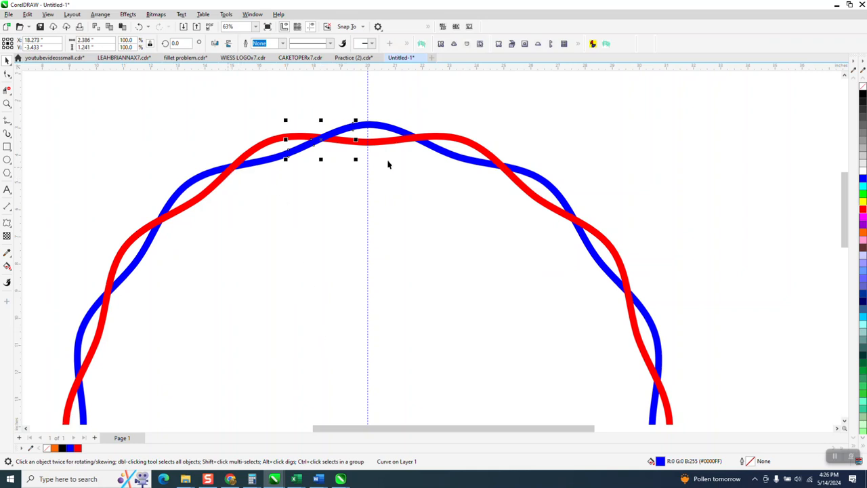
Step: Place the short blue piece's rotation centre at the guidelines' intersection and make a copy rotated by 36 degrees
{"action": "scroll", "coordinate": [316, 110], "scroll_direction": "down", "scroll_amount": 1}
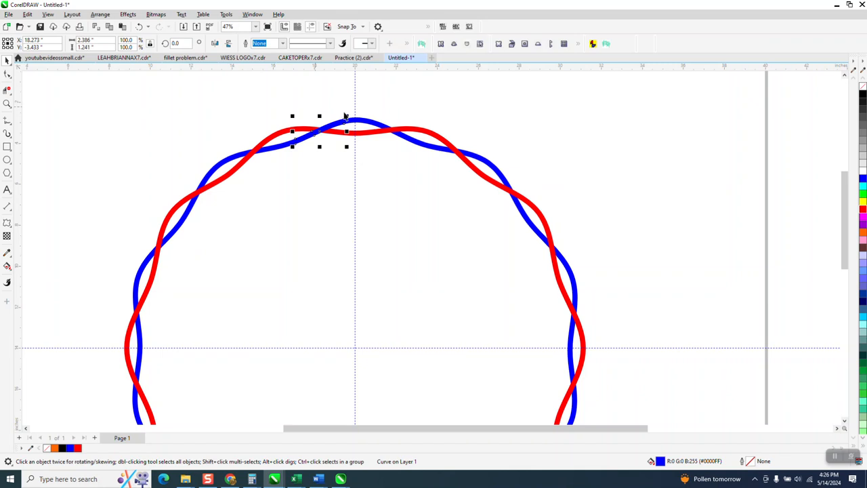
{"action": "left_click", "coordinate": [325, 135]}
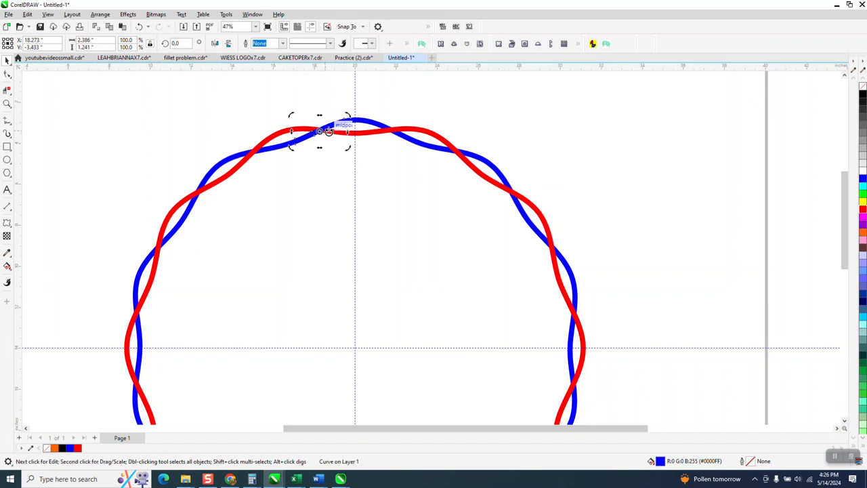
{"action": "left_click_drag", "start_coordinate": [329, 132], "coordinate": [354, 131]}
{"action": "mouse_move", "coordinate": [354, 131]}
{"action": "left_mouse_down"}
{"action": "mouse_move", "coordinate": [322, 130]}
{"action": "mouse_move", "coordinate": [351, 125]}
{"action": "left_mouse_up"}
{"action": "left_click_drag", "start_coordinate": [348, 113], "coordinate": [198, 153]}
{"action": "left_click_drag", "start_coordinate": [189, 43], "coordinate": [177, 45]}
{"action": "type", "text": "36"}
{"action": "key", "text": "Return"}
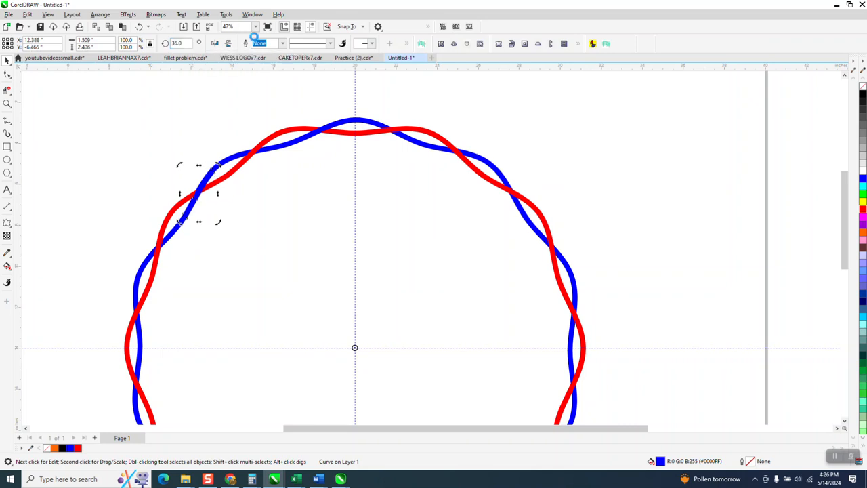
Step: Continue copying the short blue piece around the ring's centre in 36-degree increments up to the 324-degree position
{"action": "key", "text": "ctrl+r"}
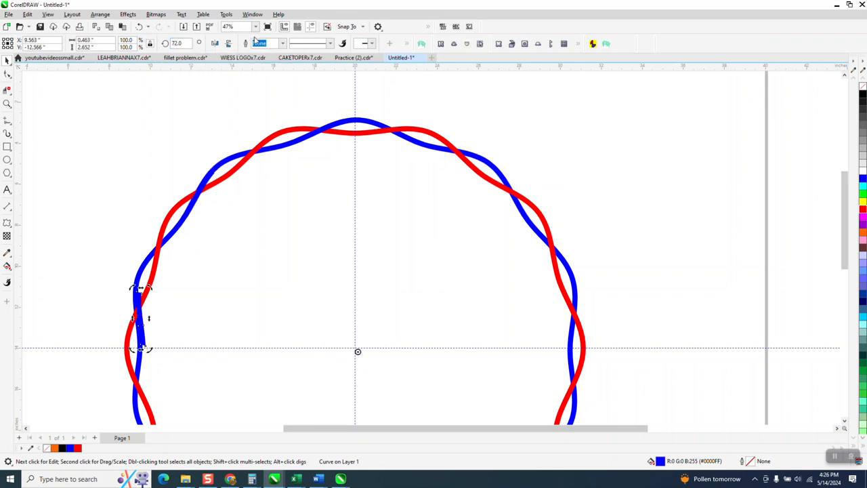
{"action": "key", "text": "Escape"}
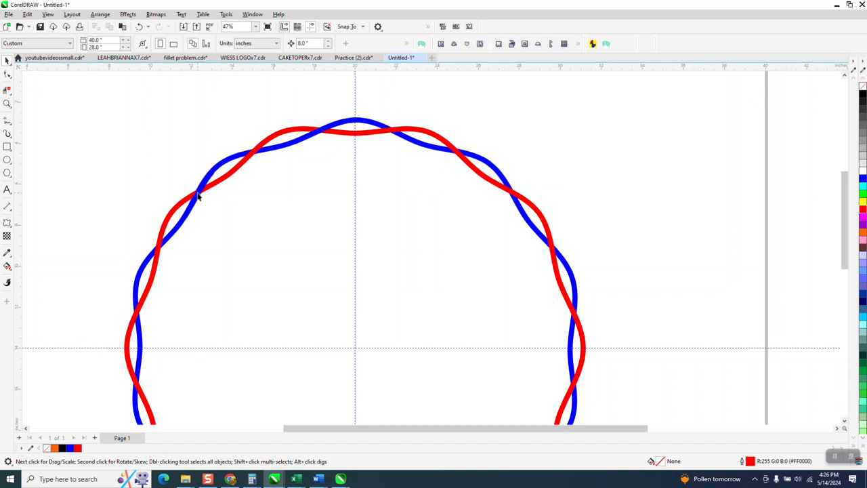
{"action": "left_click", "coordinate": [197, 195]}
{"action": "left_click", "coordinate": [197, 196]}
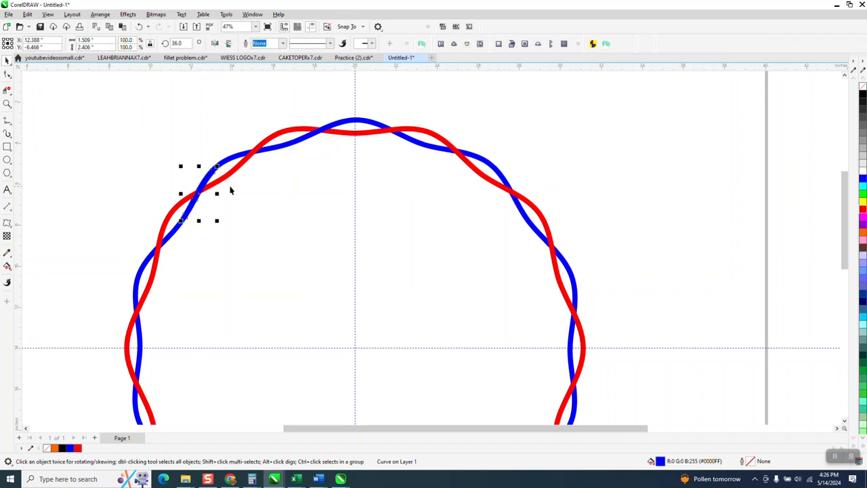
{"action": "left_click", "coordinate": [197, 194]}
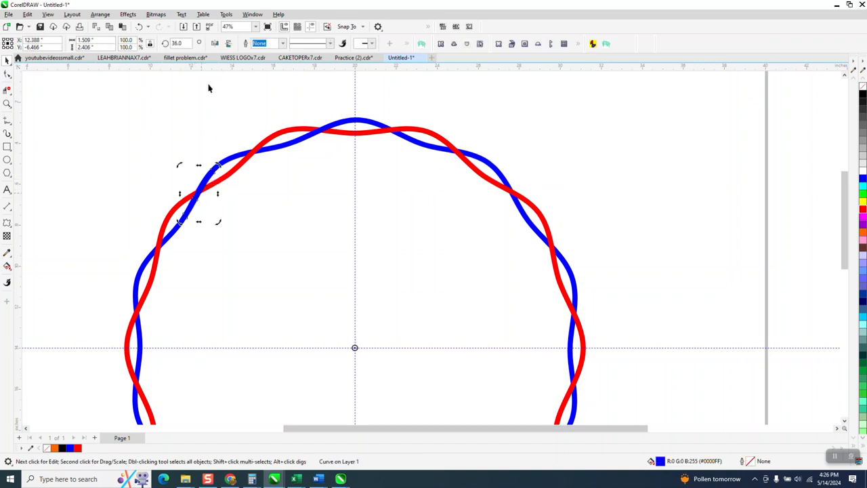
{"action": "left_click", "coordinate": [185, 43]}
{"action": "type", "text": "7"}
{"action": "key", "text": "Return"}
{"action": "key", "text": "Return"}
{"action": "key", "text": "Return"}
{"action": "key", "text": "Return"}
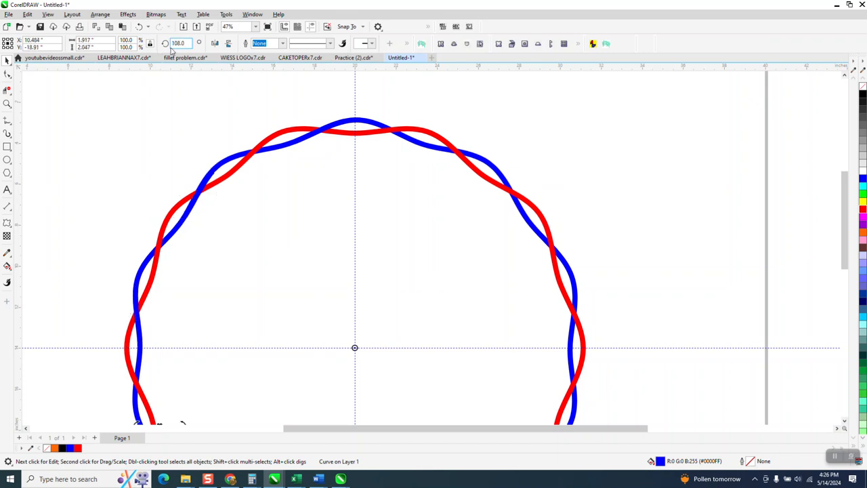
{"action": "key", "text": "Return"}
{"action": "key", "text": "Return"}
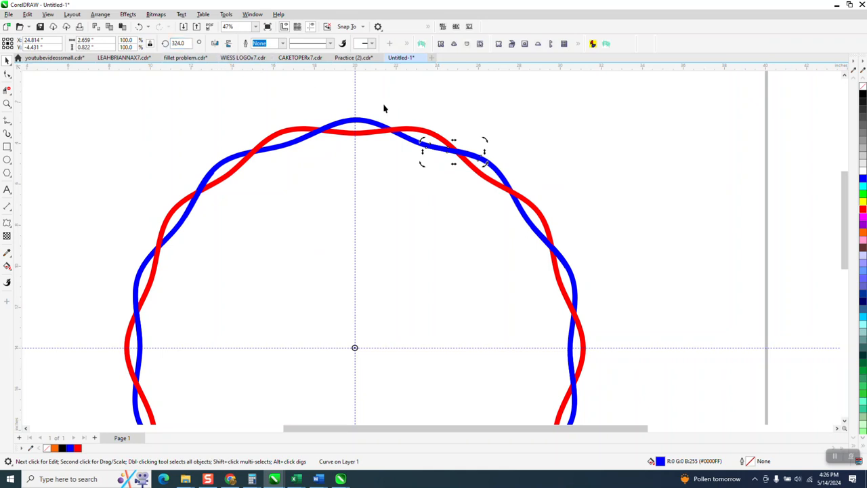
Step: Examine the over-and-under crossings near the ring's top and around the whole ring
{"action": "left_click", "coordinate": [369, 126]}
{"action": "left_click", "coordinate": [7, 103]}
{"action": "left_click_drag", "start_coordinate": [236, 116], "coordinate": [437, 178]}
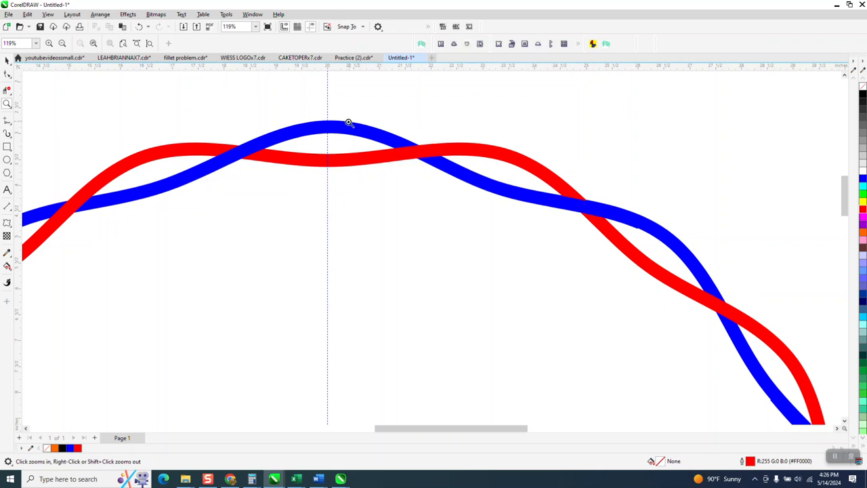
{"action": "scroll", "coordinate": [226, 161], "scroll_direction": "down", "scroll_amount": 3}
{"action": "scroll", "coordinate": [337, 146], "scroll_direction": "down", "scroll_amount": 3}
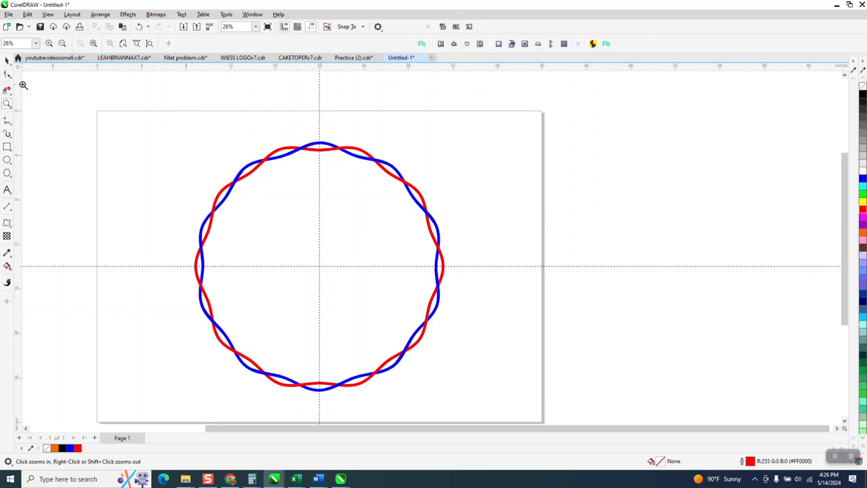
{"action": "left_click", "coordinate": [7, 61]}
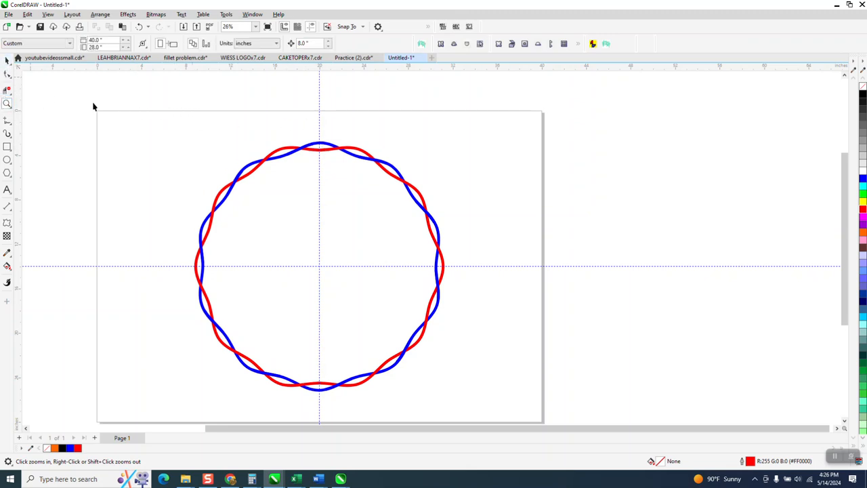
Step: Set the nudge distance to 20 inches and move the blue ring 40 inches to the right
{"action": "left_click", "coordinate": [325, 146]}
{"action": "left_click", "coordinate": [380, 103]}
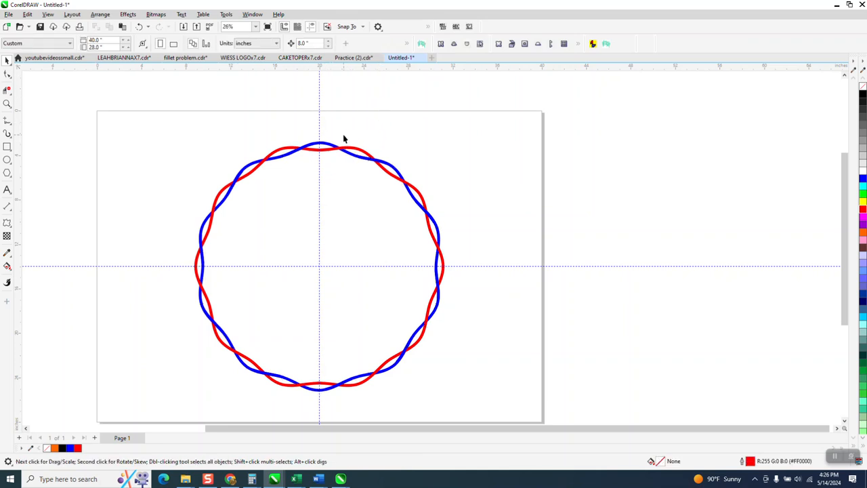
{"action": "type", "text": "20"}
{"action": "key", "text": "Return"}
{"action": "left_click", "coordinate": [393, 167]}
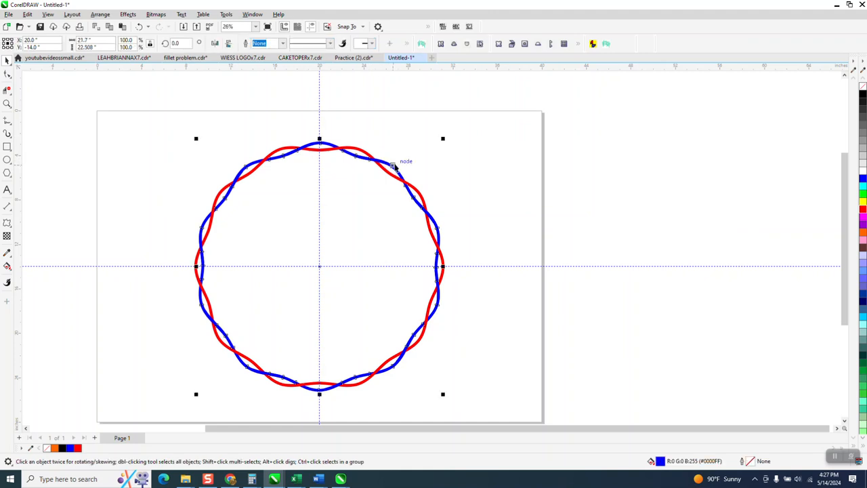
{"action": "key", "text": "Right"}
{"action": "key", "text": "Right"}
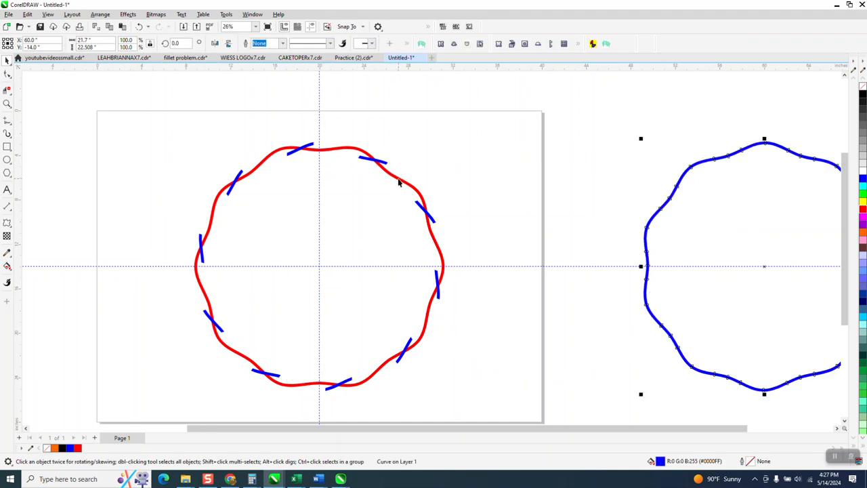
Step: Move the red wavy circle 40 inches to the left, off the page
{"action": "left_click", "coordinate": [399, 180]}
{"action": "key", "text": "Left"}
{"action": "key", "text": "Left"}
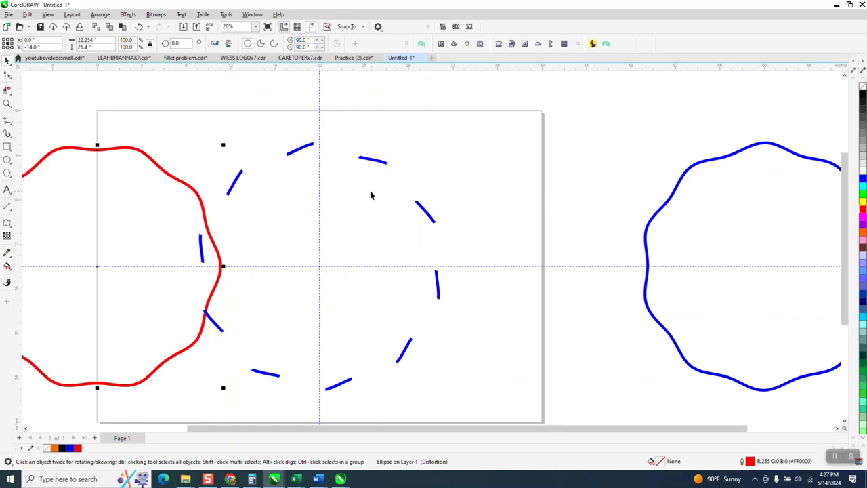
Step: Move the ten short blue pieces together 40 inches to the right onto the blue ring
{"action": "left_click_drag", "start_coordinate": [459, 403], "coordinate": [476, 407]}
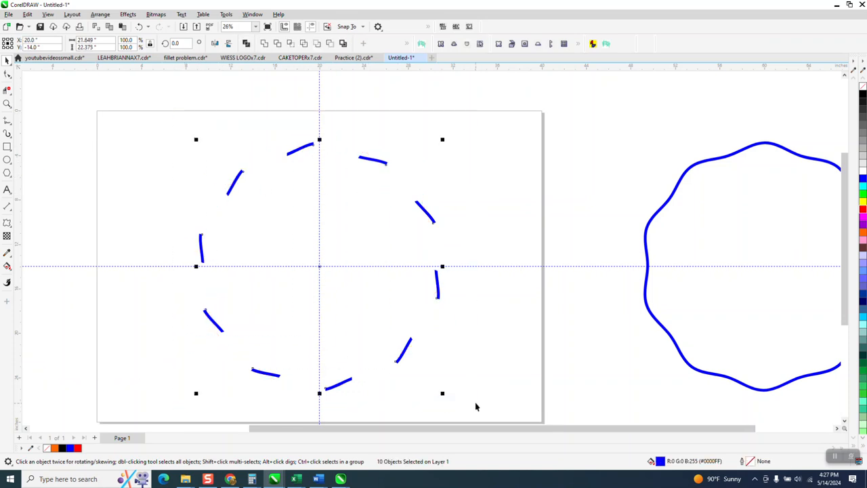
{"action": "key", "text": "Right"}
{"action": "key", "text": "Right"}
{"action": "scroll", "coordinate": [425, 361], "scroll_direction": "down", "scroll_amount": 1}
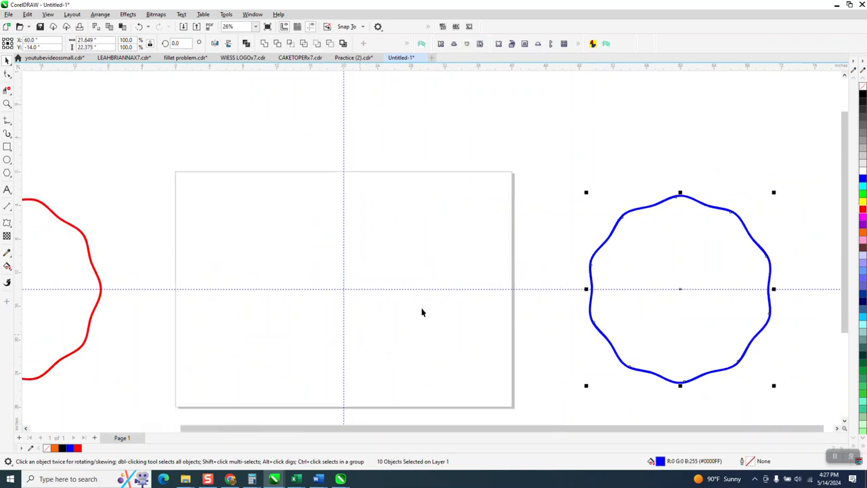
Step: Fill the ten short blue pieces and the blue wavy ring with black
{"action": "right_click", "coordinate": [863, 96]}
{"action": "left_click", "coordinate": [757, 139]}
{"action": "left_click", "coordinate": [743, 218]}
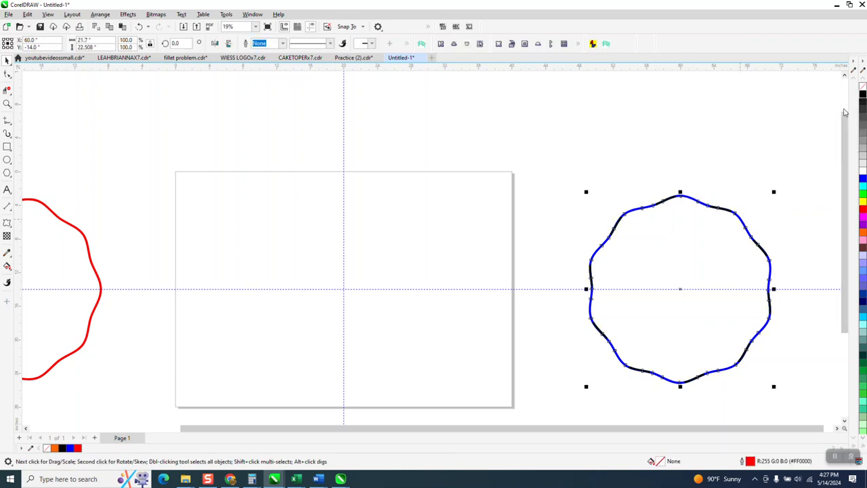
{"action": "right_click", "coordinate": [863, 96]}
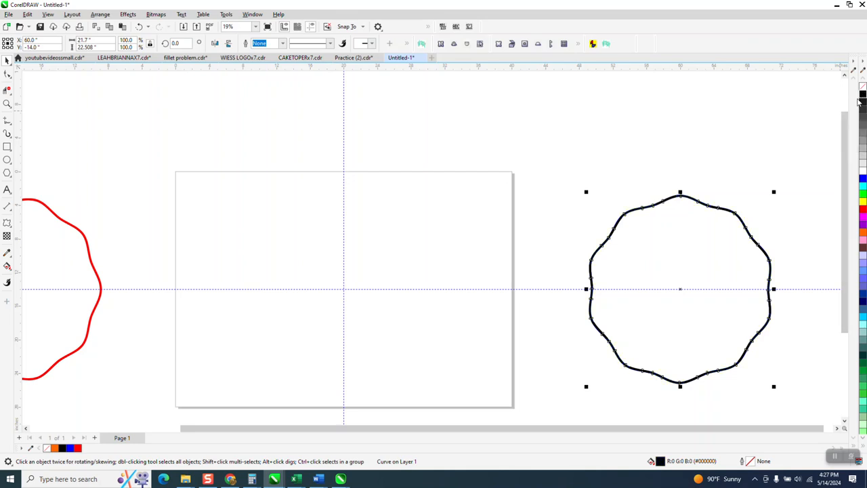
Step: Change the red wavy circle's outline to grey #B3B3B3 and leave its fill set to none
{"action": "scroll", "coordinate": [707, 146], "scroll_direction": "down", "scroll_amount": 1}
{"action": "scroll", "coordinate": [706, 146], "scroll_direction": "down", "scroll_amount": 1}
{"action": "left_click_drag", "start_coordinate": [213, 161], "coordinate": [379, 291]}
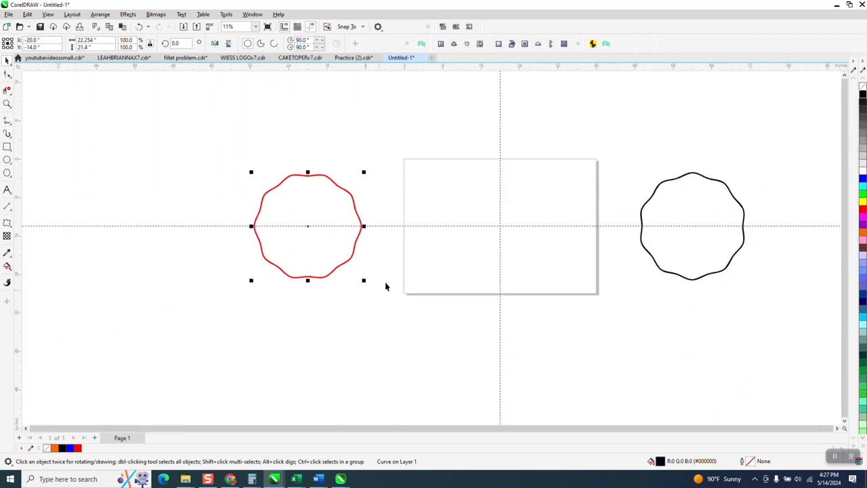
{"action": "left_click", "coordinate": [864, 158]}
{"action": "left_click", "coordinate": [864, 88]}
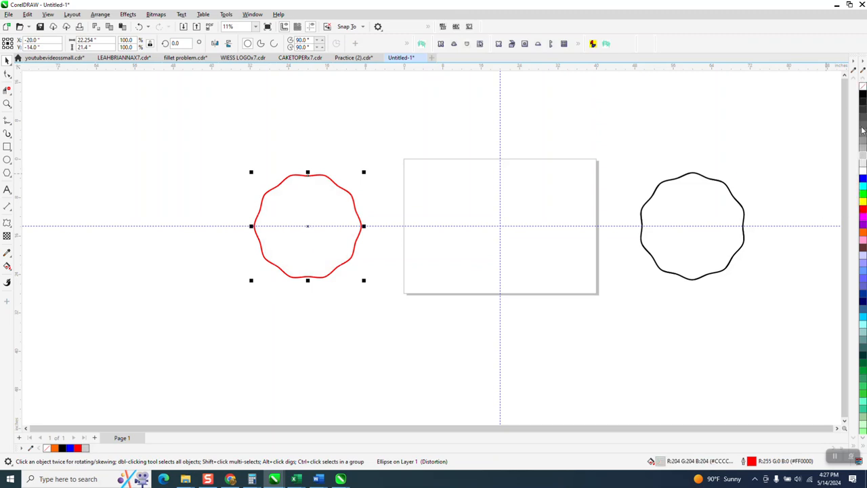
{"action": "right_click", "coordinate": [864, 163]}
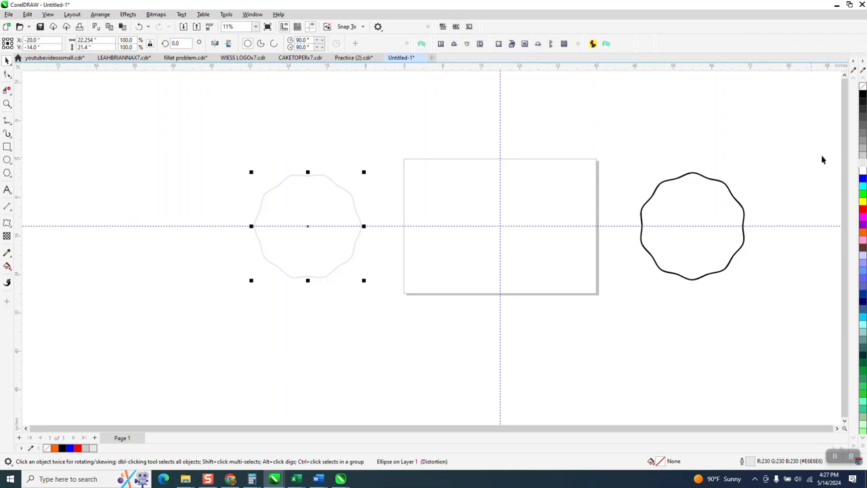
{"action": "right_click", "coordinate": [863, 148]}
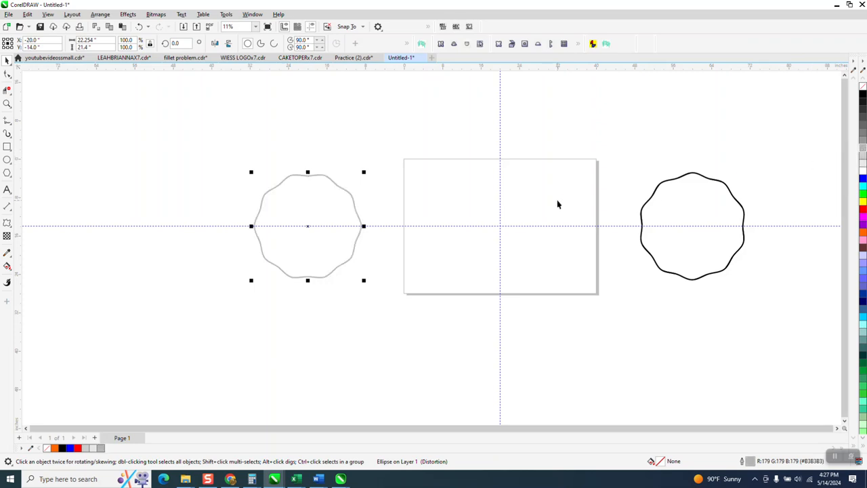
Step: Move the grey wavy circle 40 inches right and the black ring with its ten pieces 40 inches left, back onto the page centre
{"action": "key", "text": "Right"}
{"action": "key", "text": "Right"}
{"action": "left_click_drag", "start_coordinate": [631, 160], "coordinate": [782, 319]}
{"action": "key", "text": "Left"}
{"action": "key", "text": "Left"}
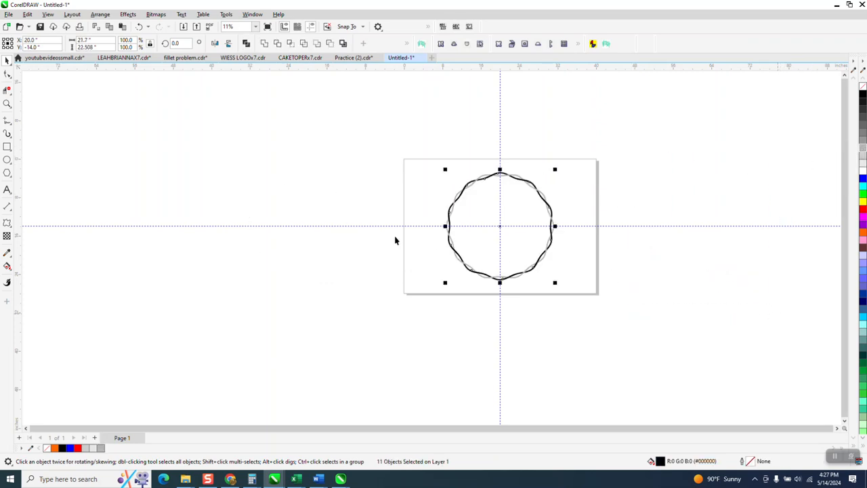
Step: Examine the over-and-under crossings of the black and grey strands along the upper arc and around the whole ring
{"action": "left_click", "coordinate": [7, 103]}
{"action": "left_click_drag", "start_coordinate": [441, 166], "coordinate": [537, 210]}
{"action": "scroll", "coordinate": [425, 190], "scroll_direction": "down", "scroll_amount": 1}
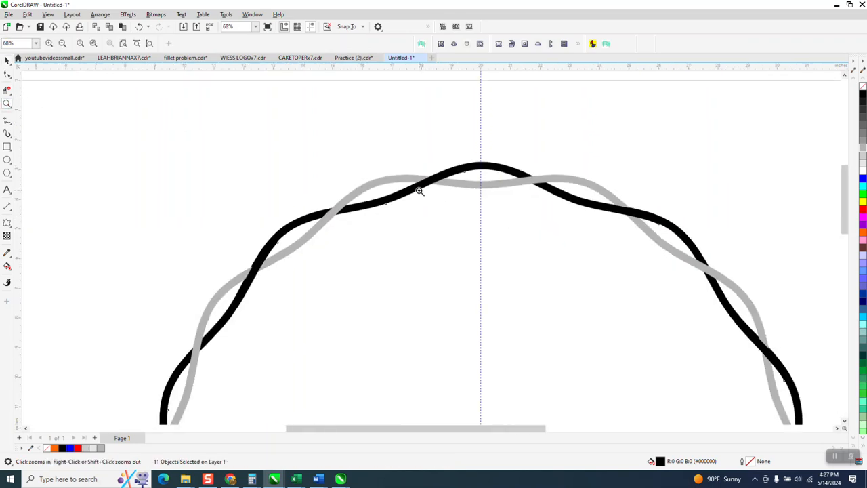
{"action": "scroll", "coordinate": [420, 191], "scroll_direction": "down", "scroll_amount": 1}
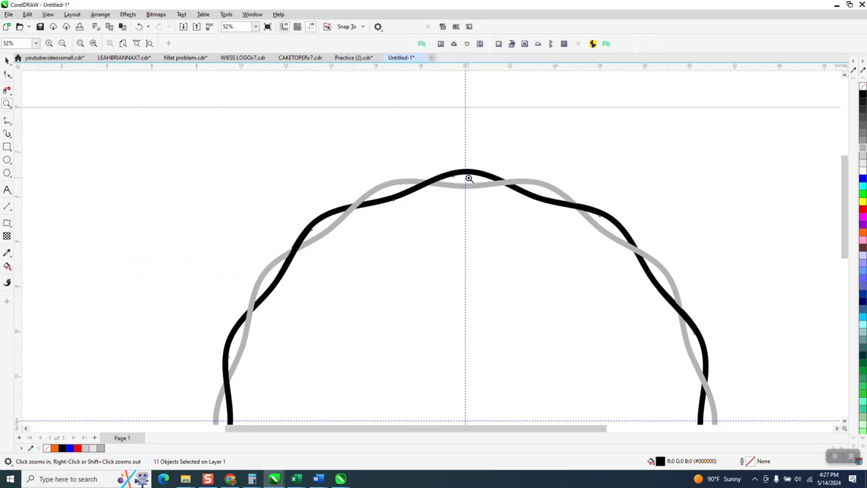
{"action": "scroll", "coordinate": [469, 179], "scroll_direction": "down", "scroll_amount": 2}
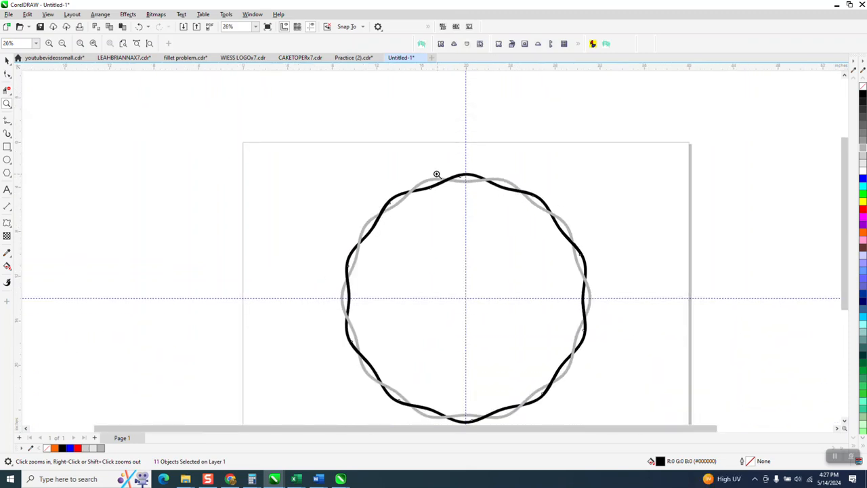
{"action": "left_click_drag", "start_coordinate": [403, 164], "coordinate": [555, 224]}
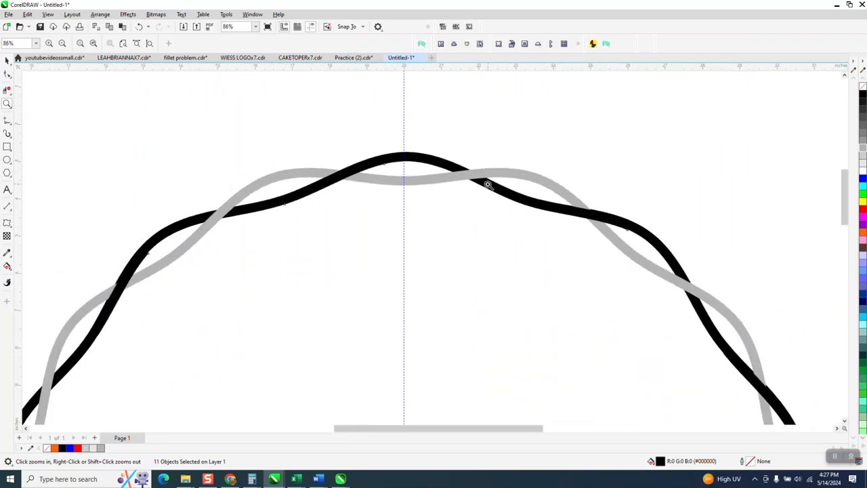
{"action": "scroll", "coordinate": [488, 184], "scroll_direction": "down", "scroll_amount": 4}
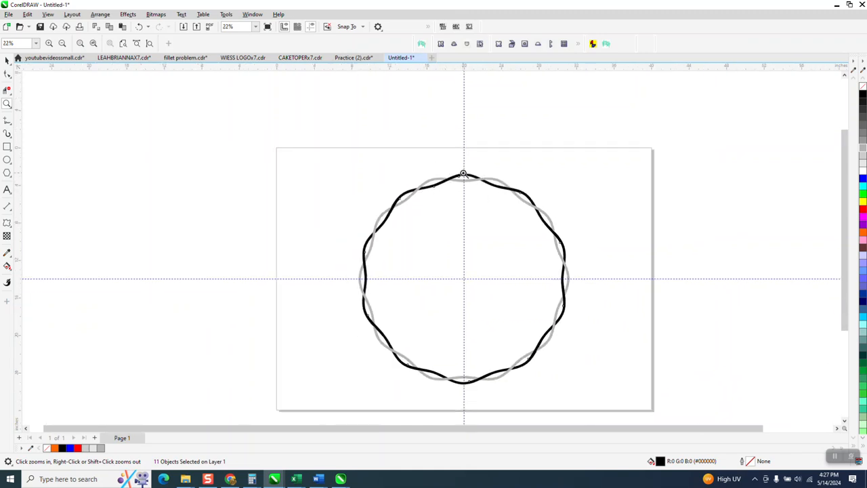
{"action": "scroll", "coordinate": [498, 199], "scroll_direction": "up", "scroll_amount": 5}
{"action": "scroll", "coordinate": [489, 196], "scroll_direction": "down", "scroll_amount": 3}
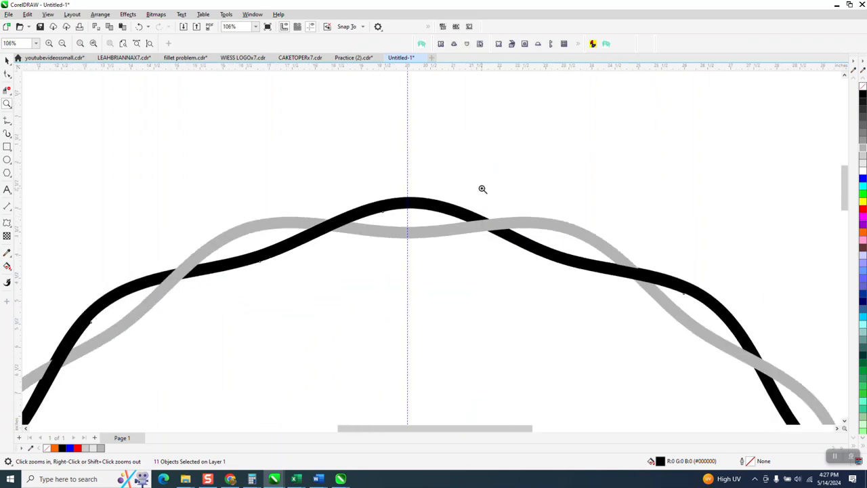
{"action": "scroll", "coordinate": [480, 187], "scroll_direction": "down", "scroll_amount": 3}
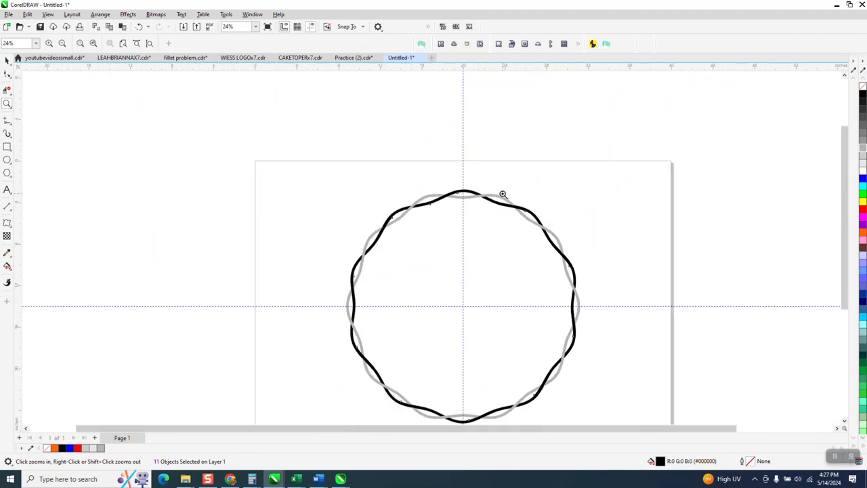